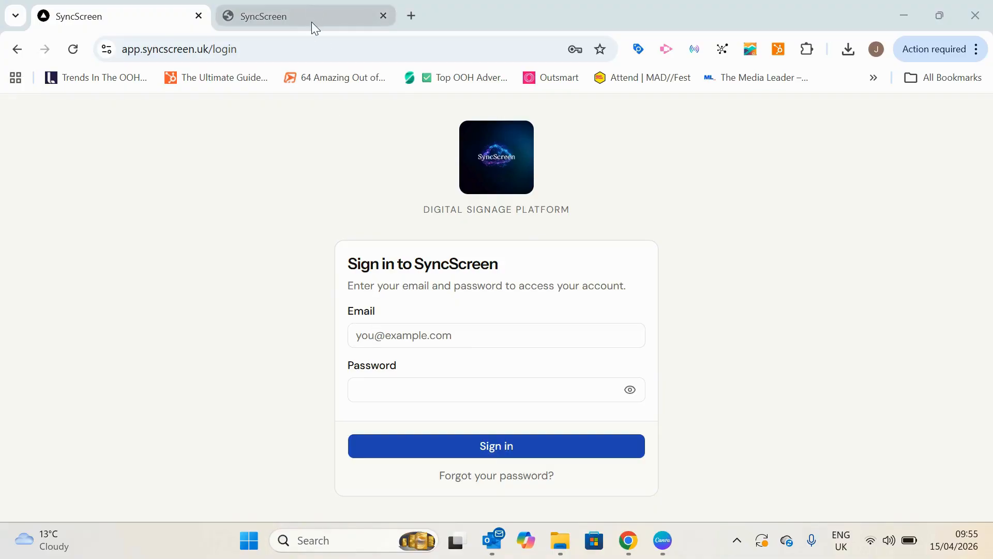
Step: Browse the SyncScreen marketing landing page, then return to the sign-in form
mouse_move(312, 20)
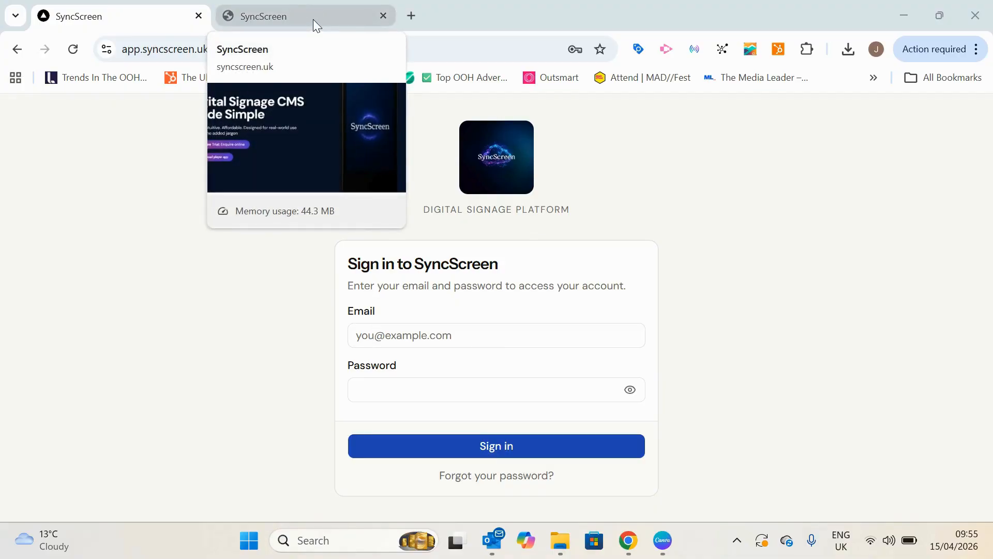
click(312, 20)
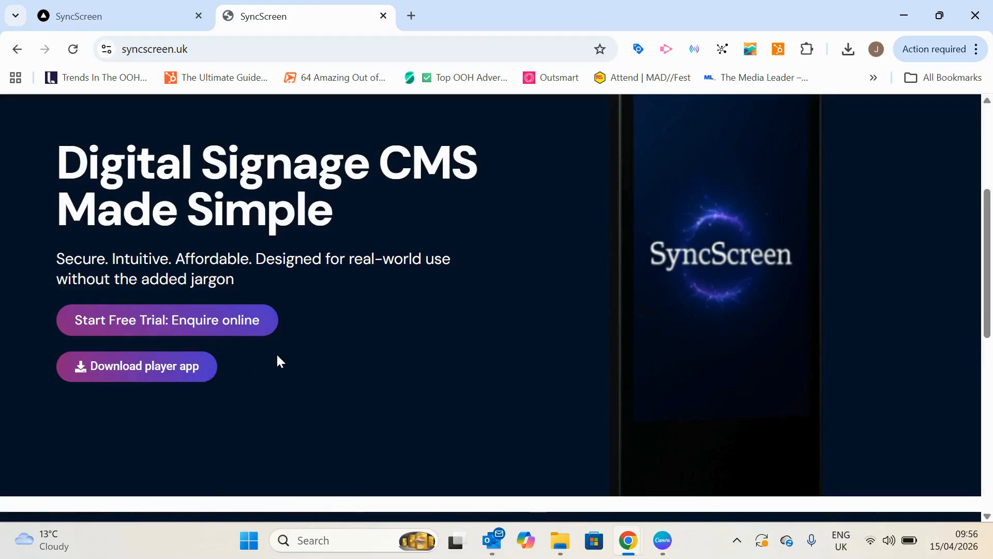
click(121, 15)
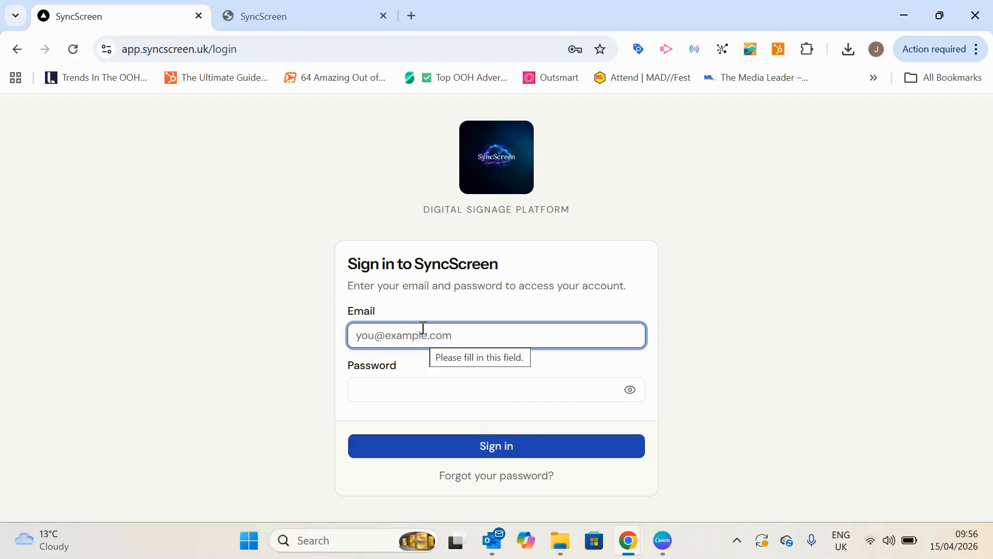
click(328, 19)
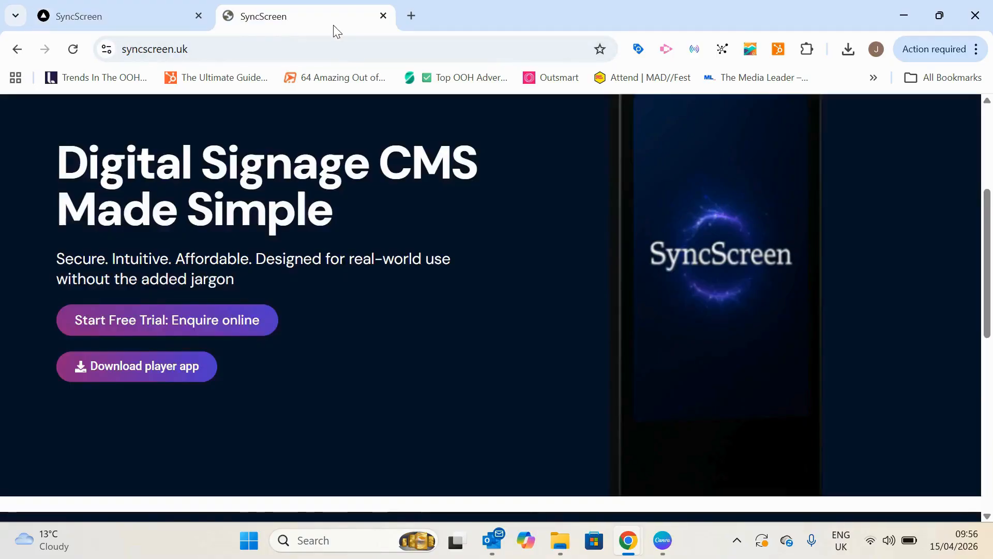
scroll(493, 224, up, 4)
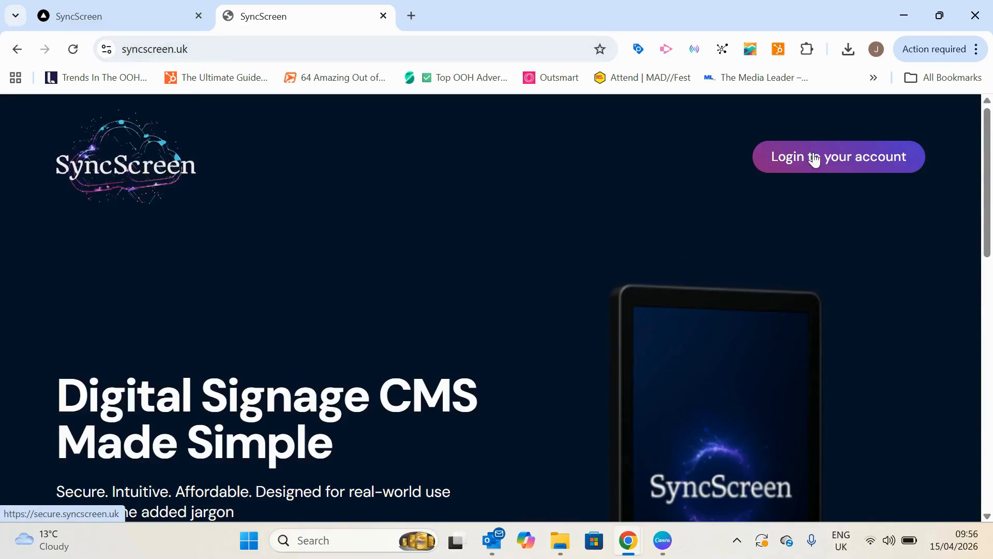
scroll(364, 234, down, 5)
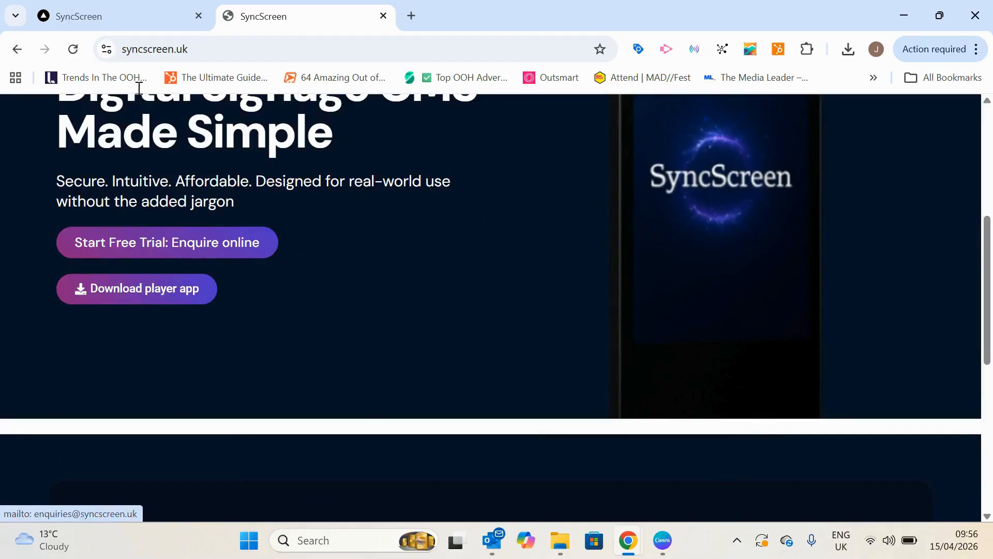
click(132, 7)
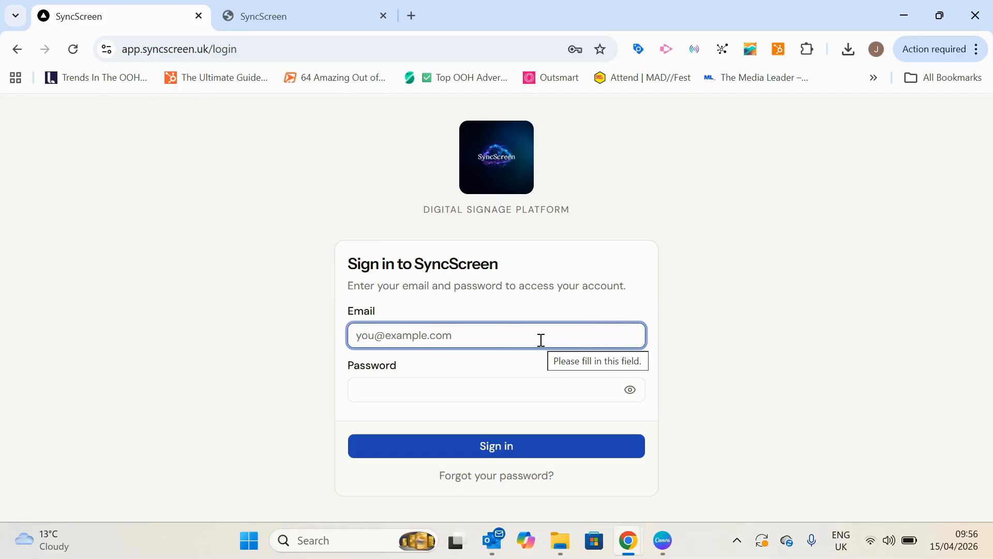
Step: Fill the sign-in form with a saved login and try signing in
text(j)
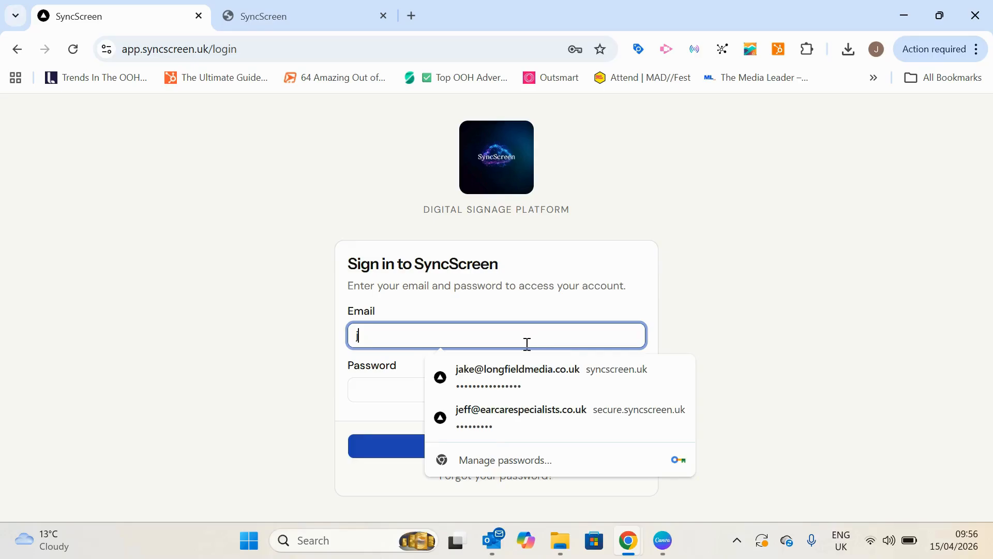
click(523, 371)
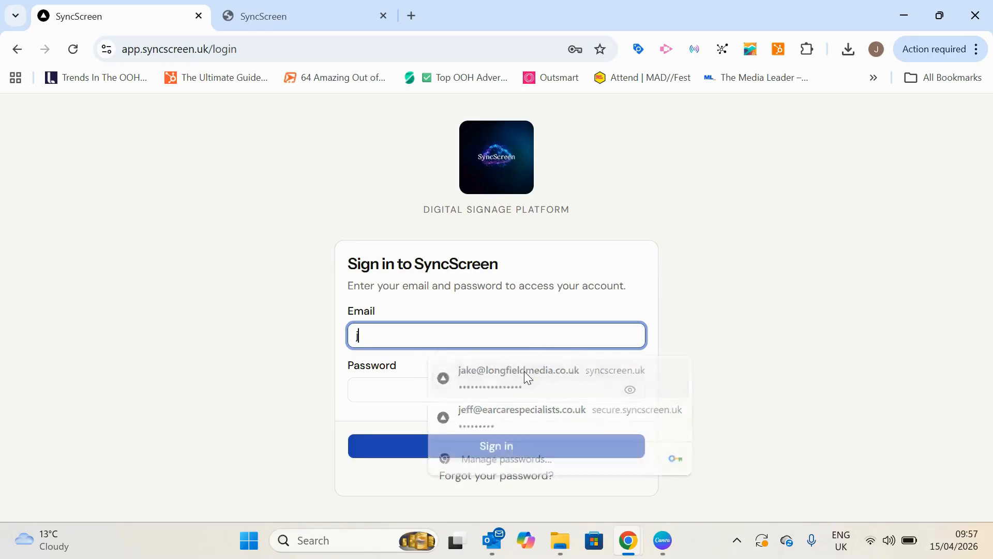
text(••••)
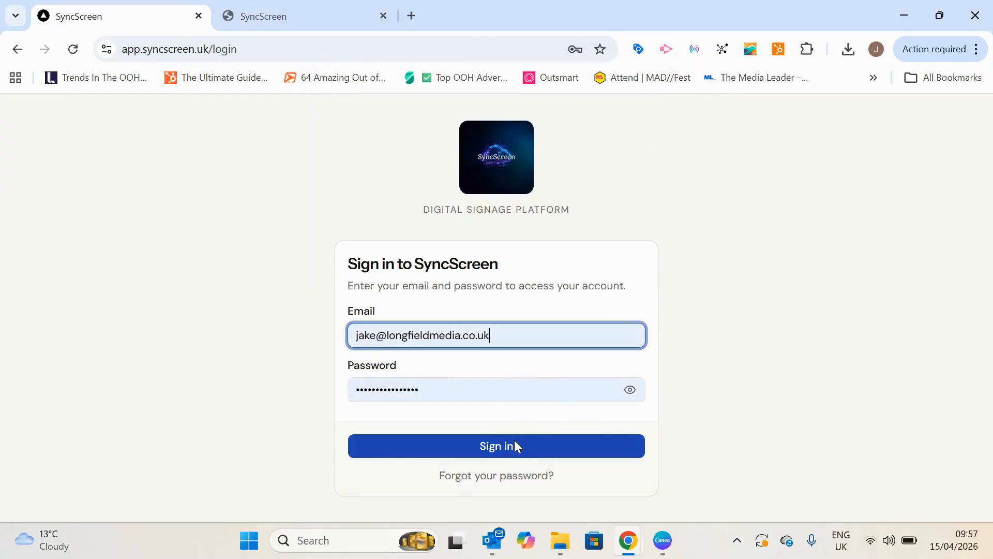
click(513, 443)
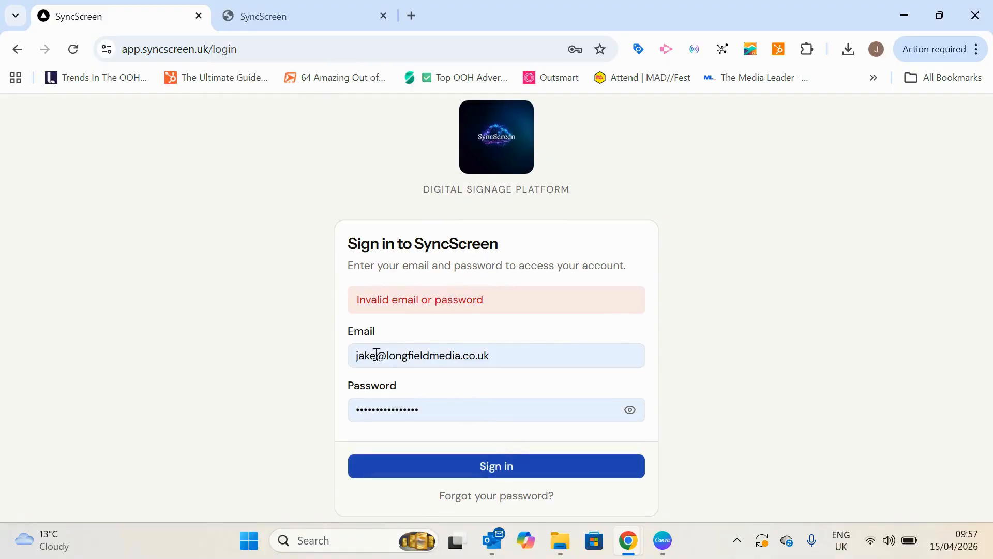
Step: Correct the administrator e-mail and password, sign in, and impersonate the test1 customer
double_click(374, 355)
text(hel)
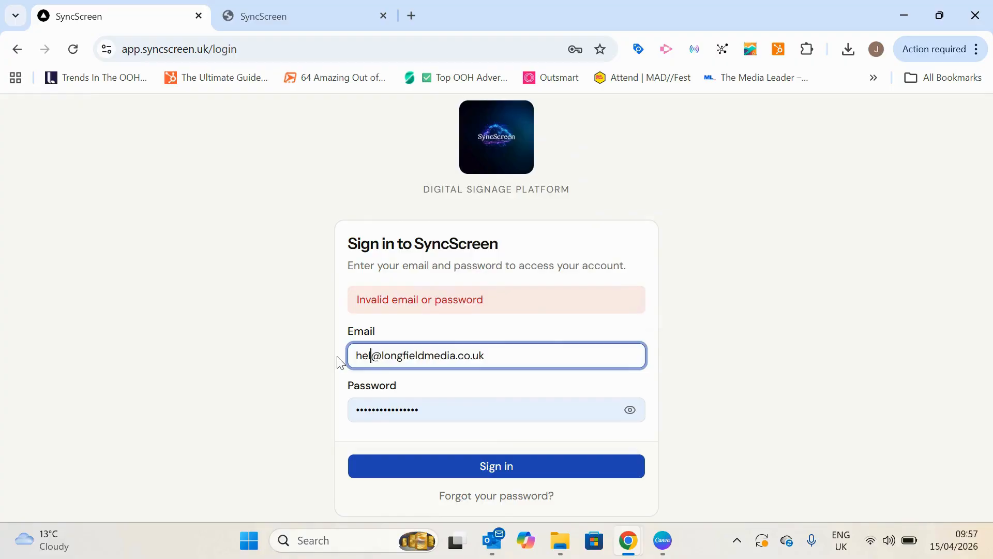
text(lo)
drag(422, 410, 328, 412)
text(p••)
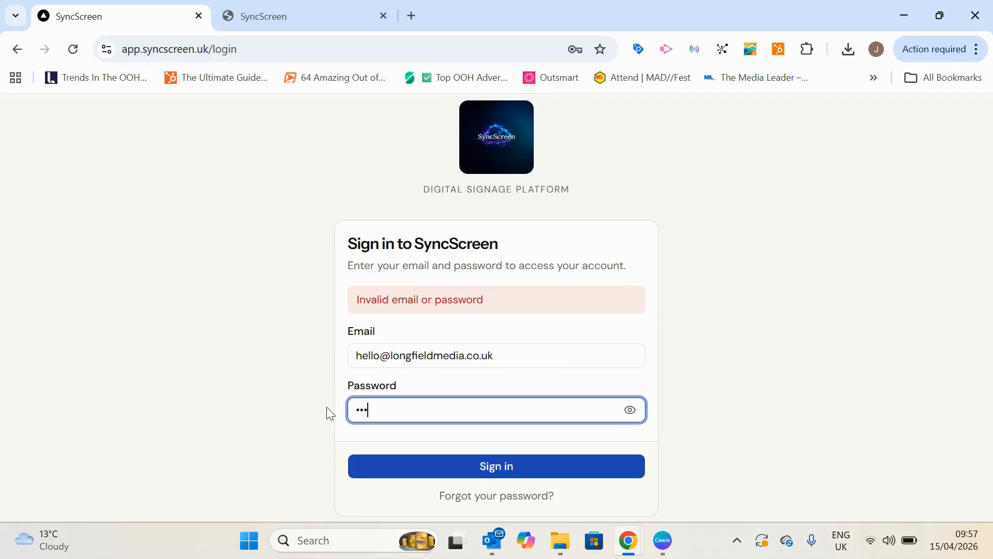
key(BackSpace)
key(BackSpace)
text(•••••••••)
click(422, 470)
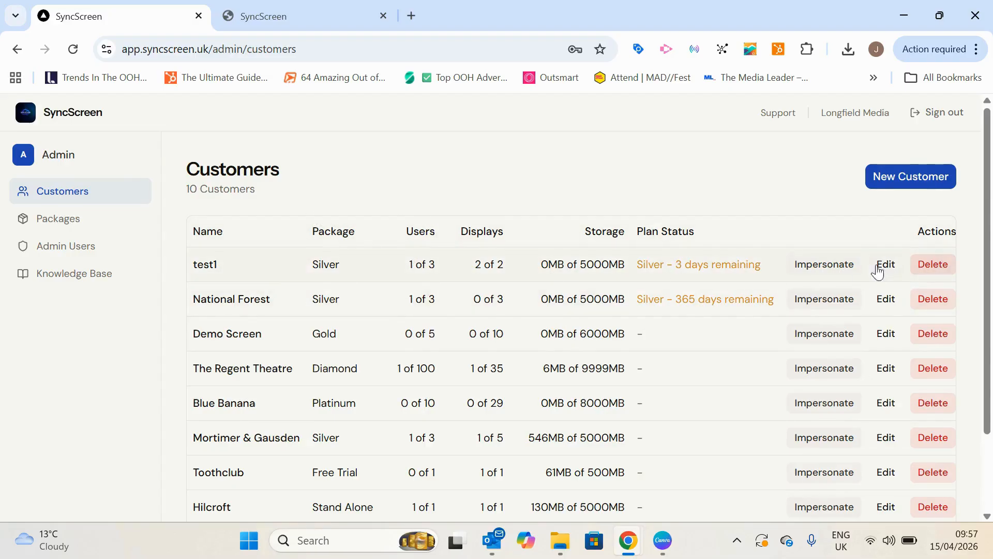
click(839, 266)
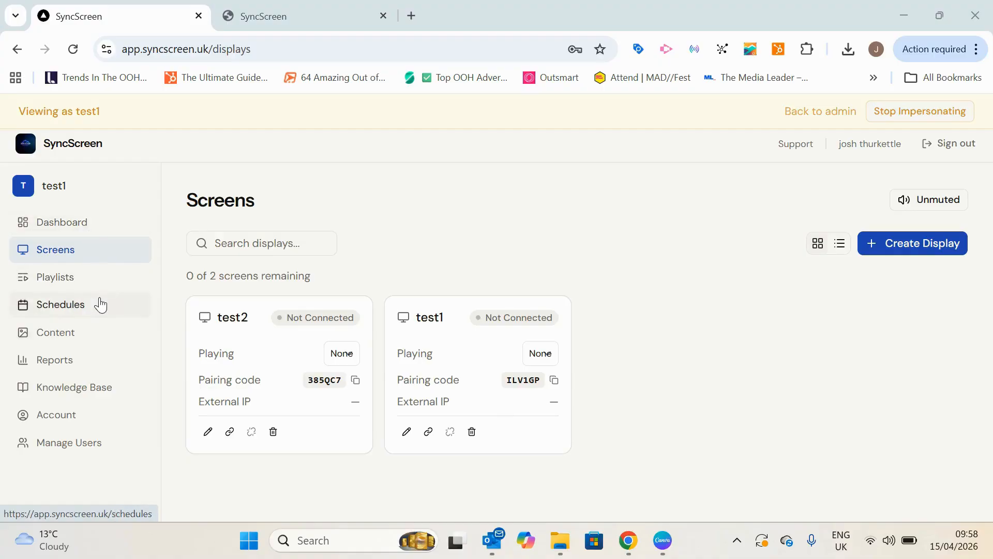
Step: Check test1's Manage Users list and Account plan usage, then open the Knowledge Base
click(70, 443)
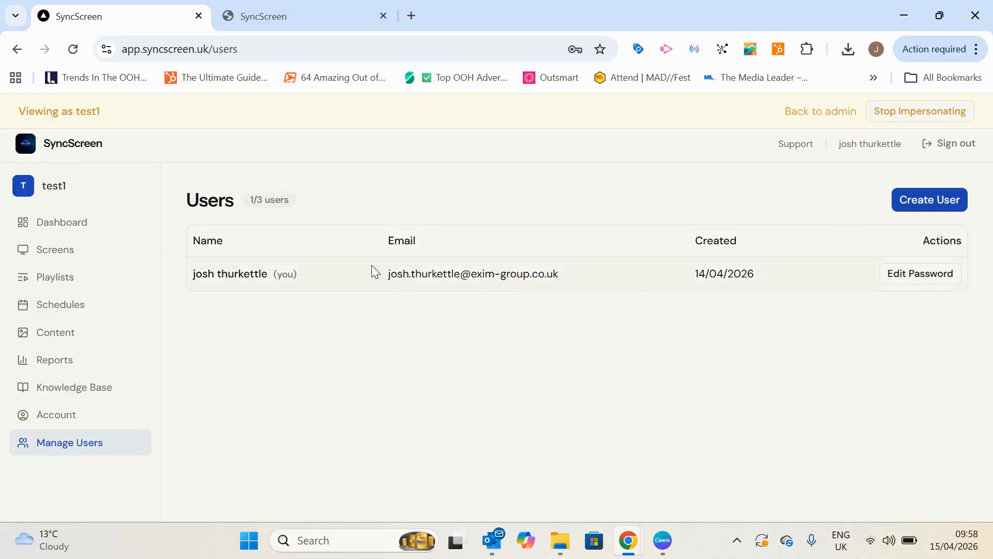
click(70, 421)
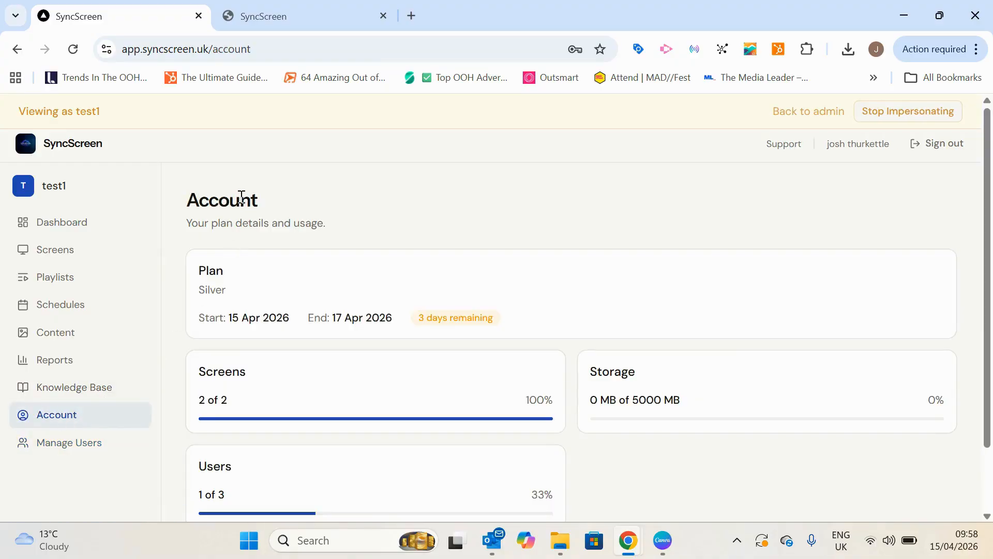
scroll(336, 259, down, 2)
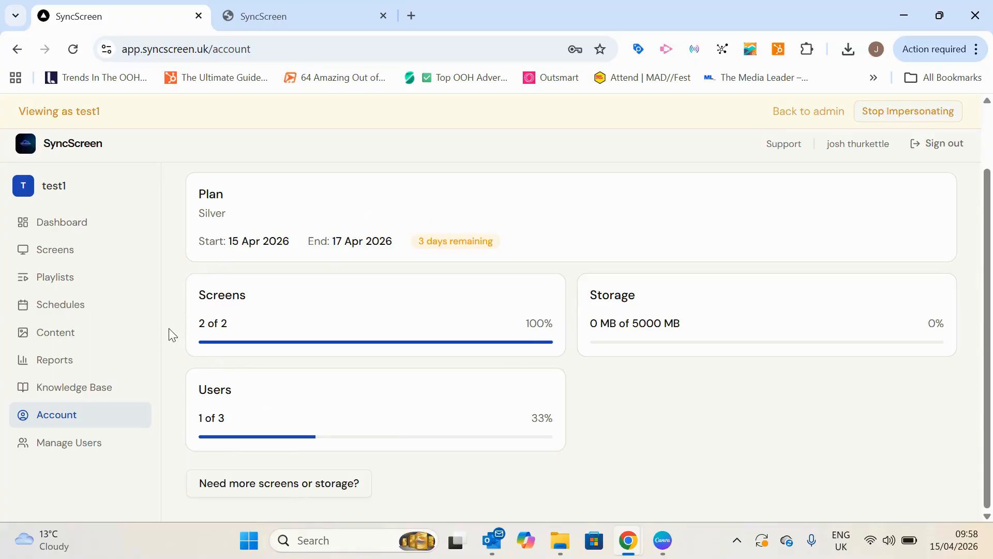
click(83, 393)
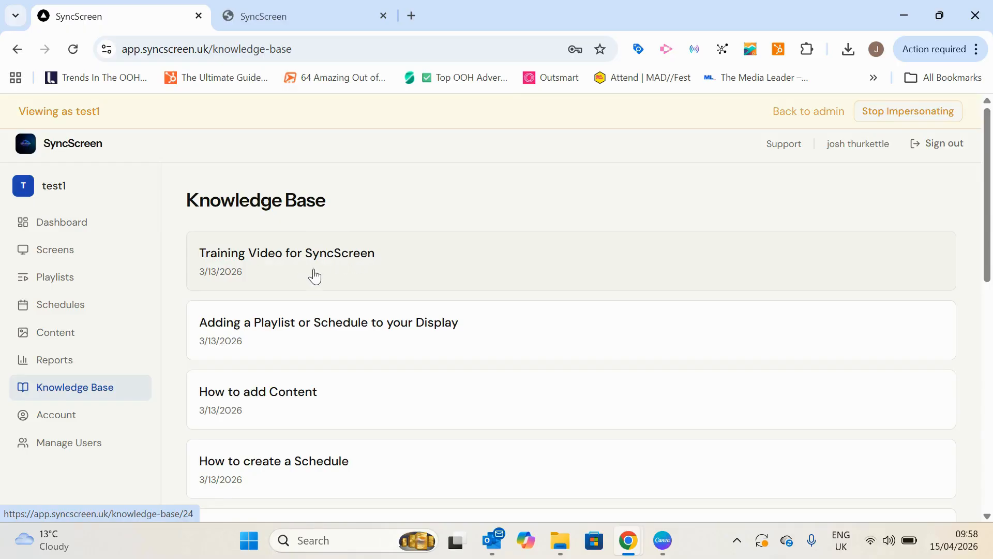
Step: Scroll through the Knowledge Base guides and start an e-mail to SyncScreen support
scroll(307, 274, down, 1)
scroll(283, 262, down, 3)
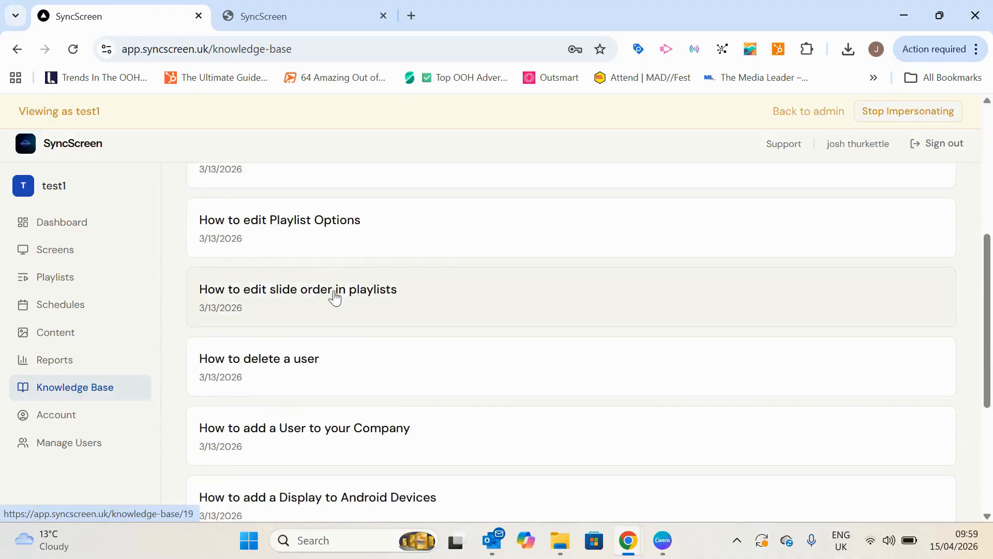
scroll(334, 291, down, 3)
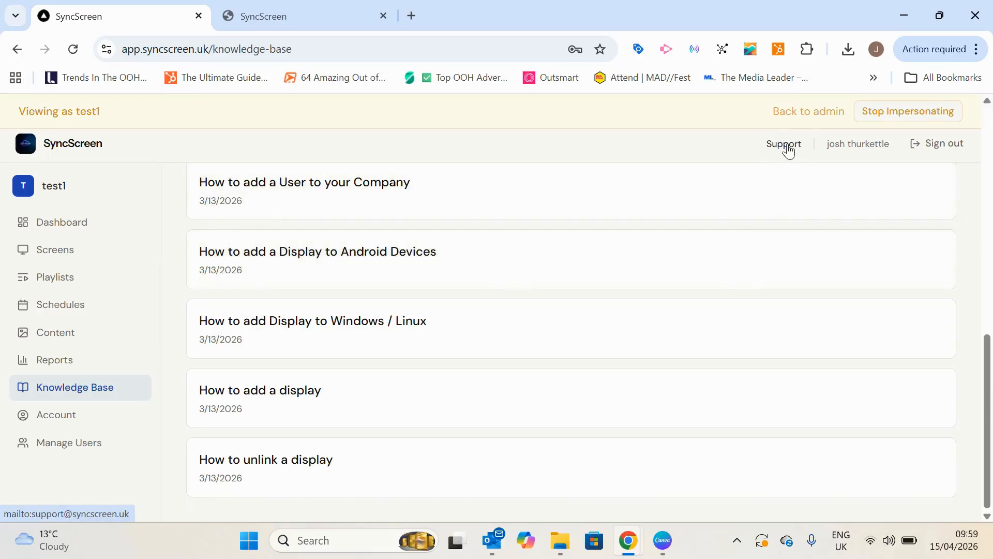
click(788, 150)
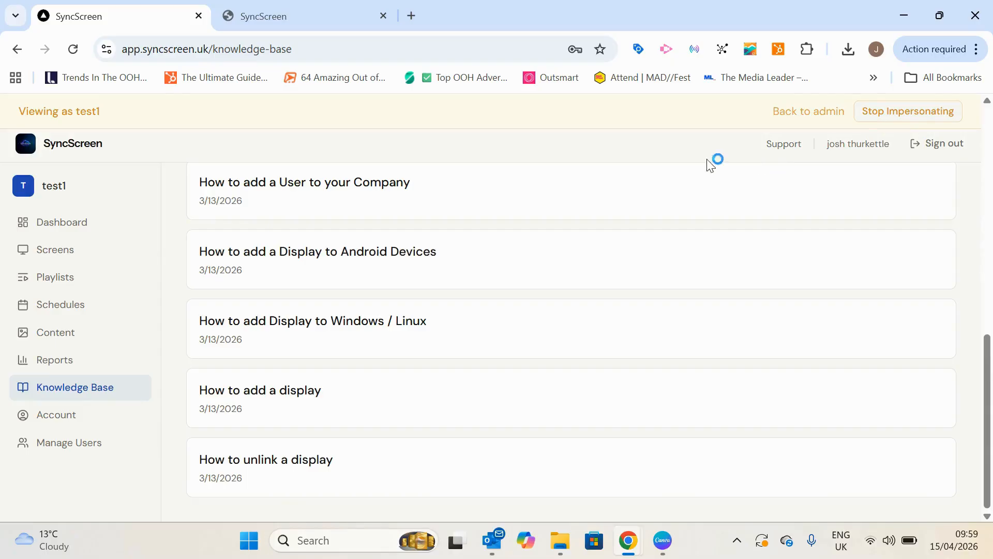
Step: Dismiss the Outlook window and close the support e-mail draft, back on the Knowledge Base
click(837, 30)
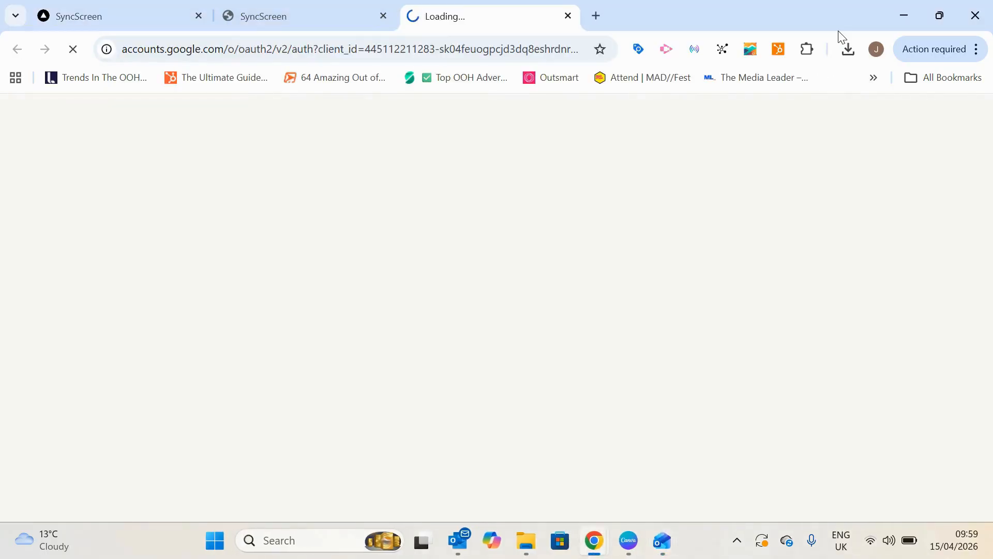
click(93, 16)
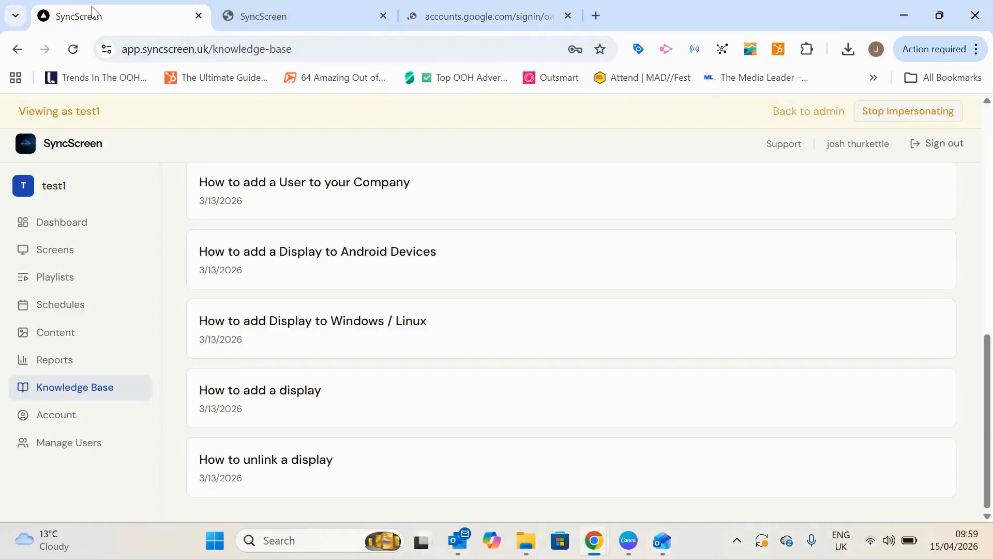
click(280, 22)
click(138, 19)
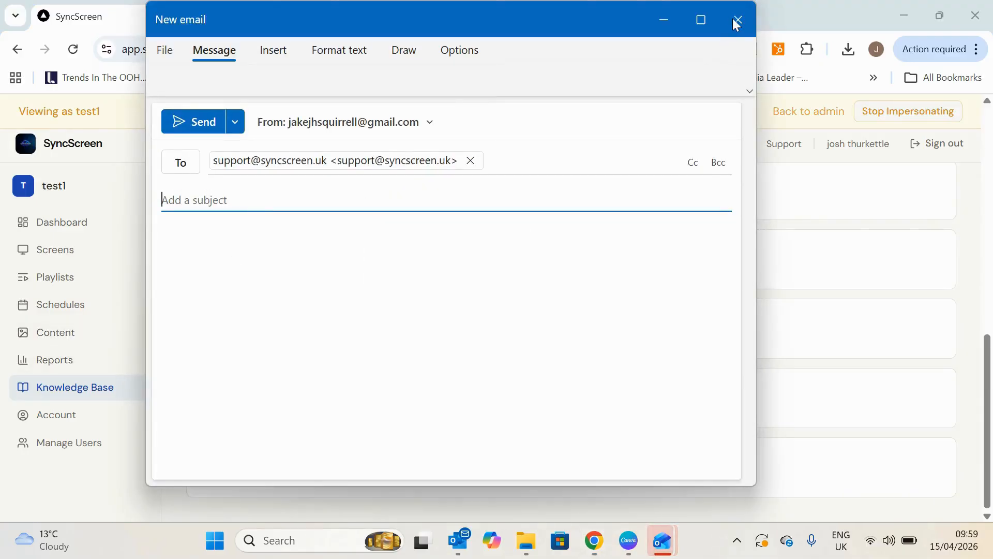
click(737, 20)
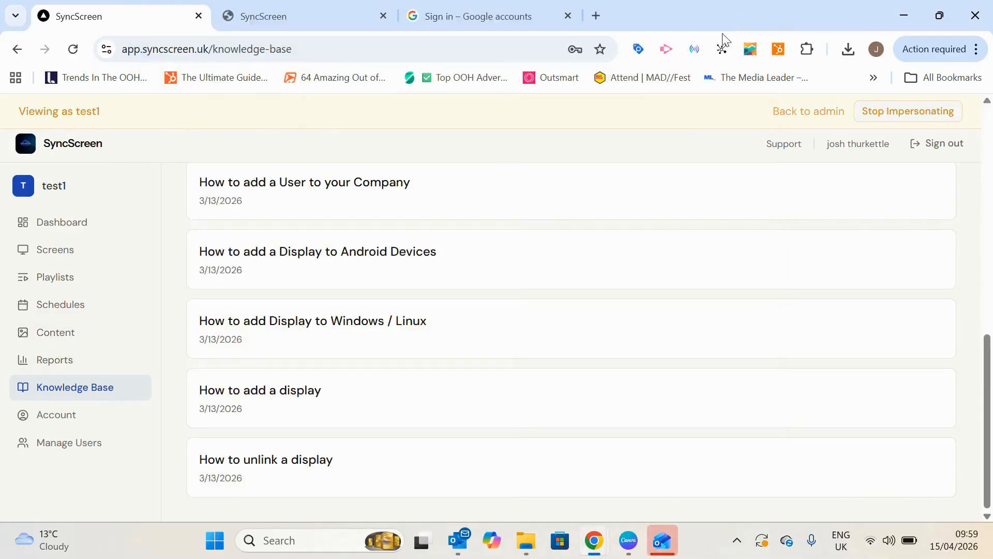
Step: Scroll through test1's empty proof-of-play report, then switch to its Content media library
click(74, 362)
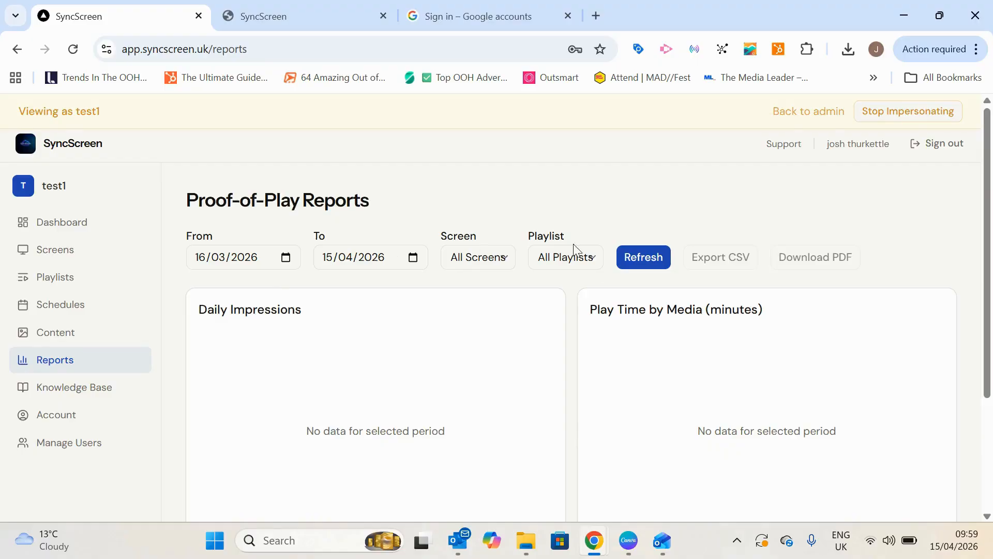
scroll(862, 399, down, 3)
scroll(846, 354, up, 3)
scroll(616, 351, down, 1)
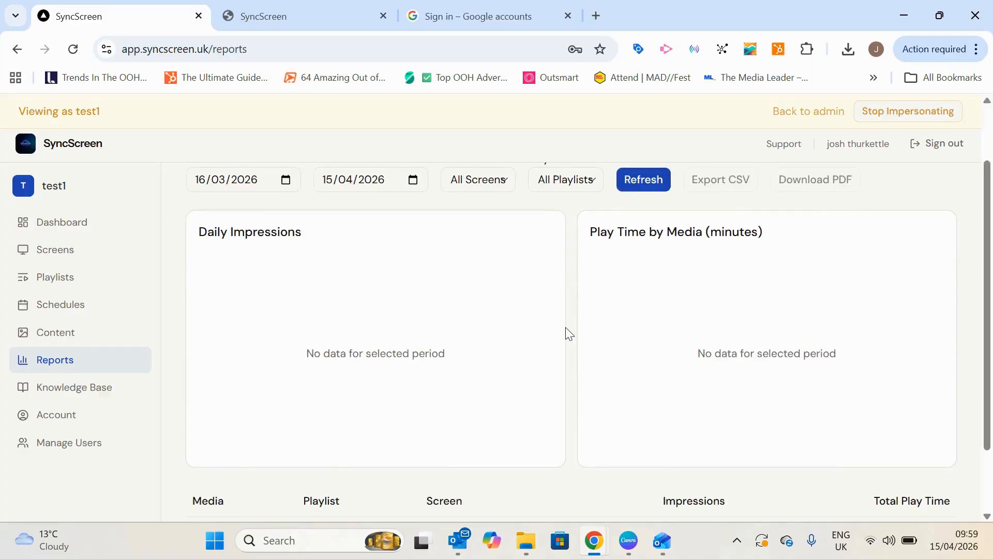
scroll(566, 324, up, 1)
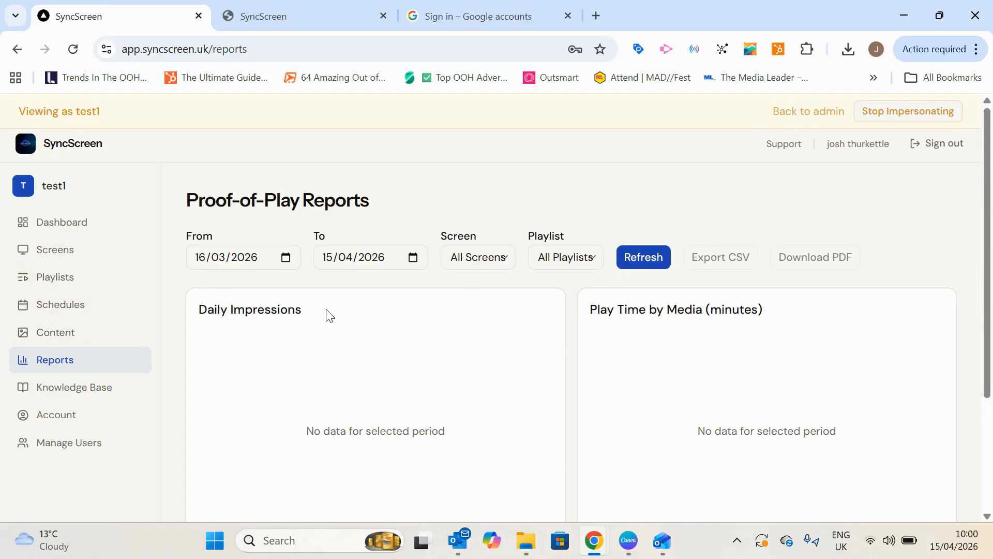
click(58, 334)
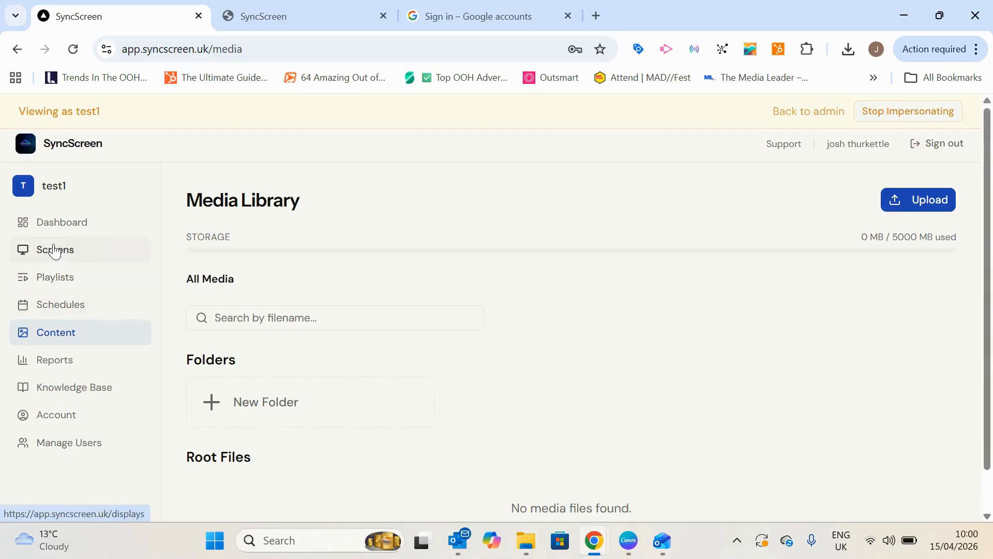
Step: Open the Upload Media dialog from the Media Library page's Upload button
scroll(410, 268, down, 1)
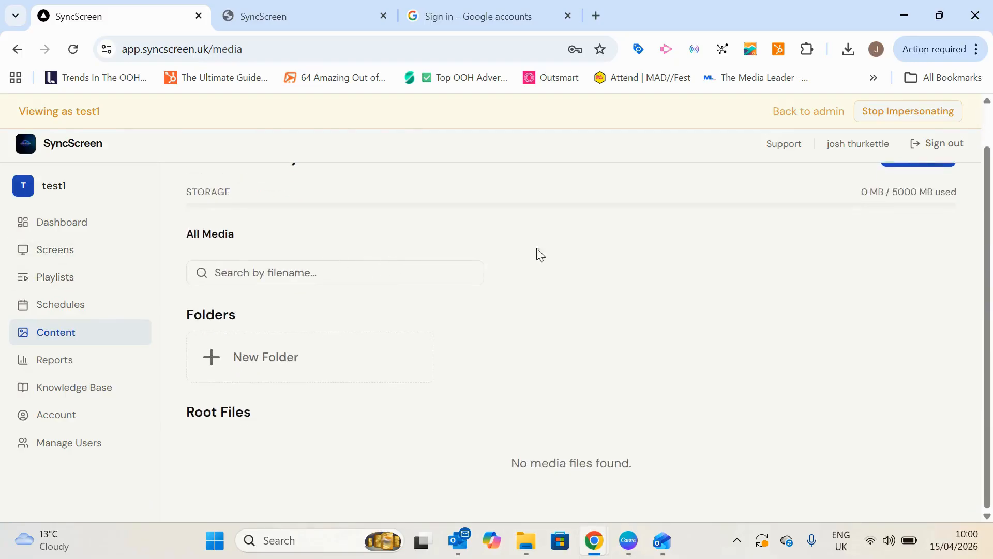
scroll(609, 255, up, 1)
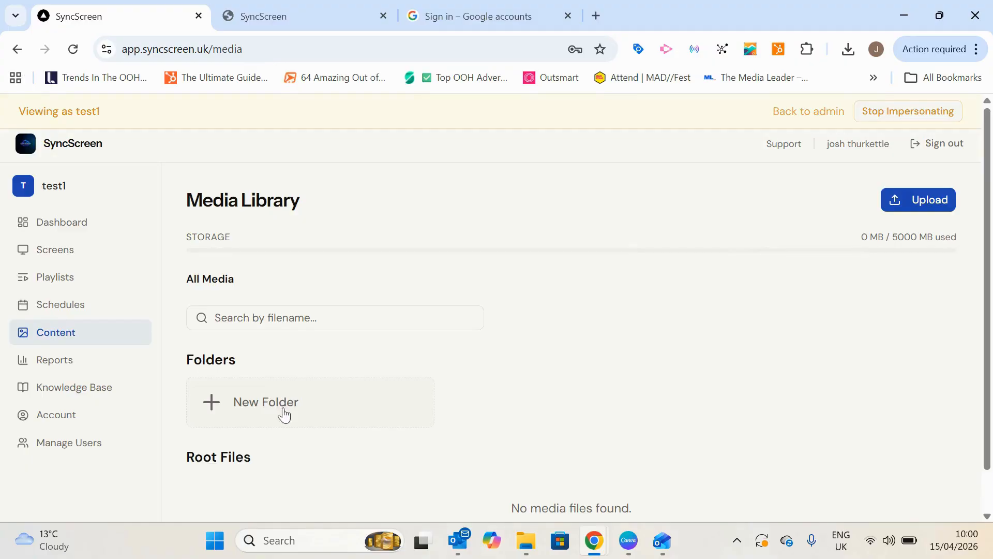
click(911, 203)
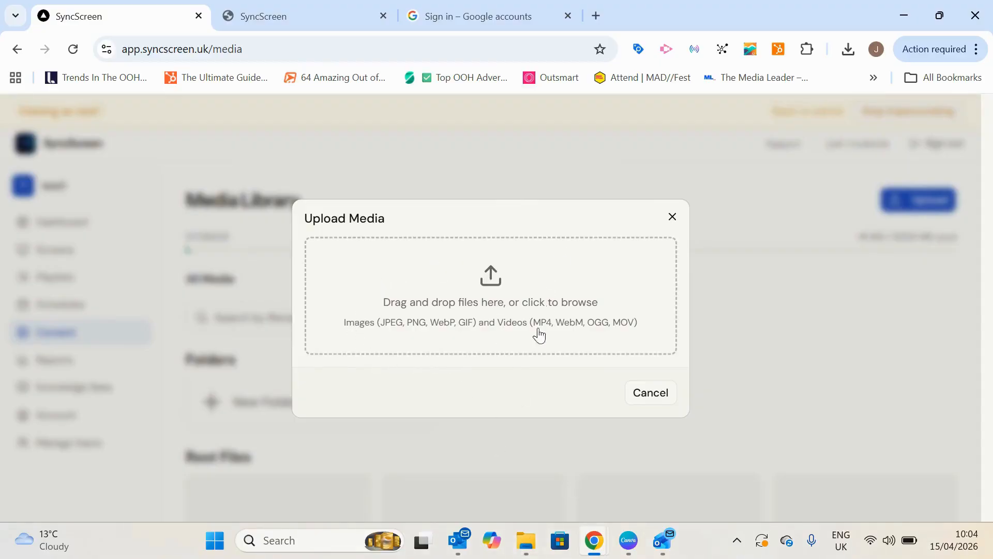
Step: In the Kidspace folder, select DIY Parties and Escapade Annual Pass, dismissing the Outlook popup
mouse_move(531, 541)
click(524, 492)
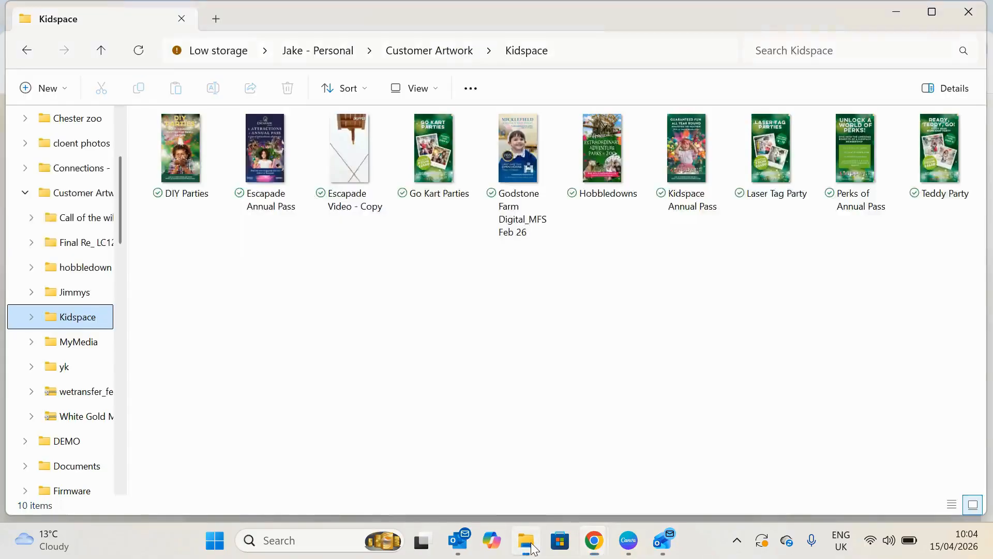
click(188, 157)
ctrl+click(258, 162)
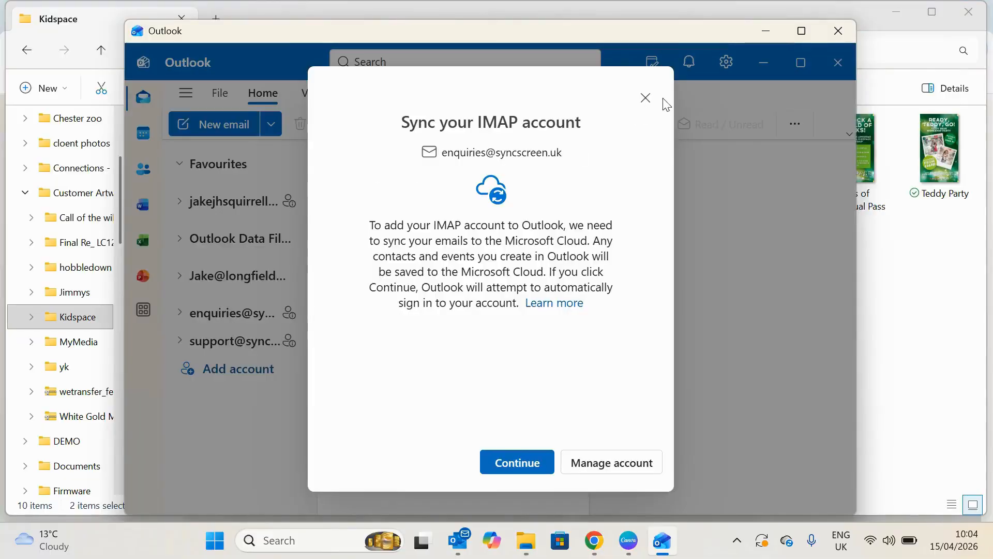
click(646, 97)
click(840, 30)
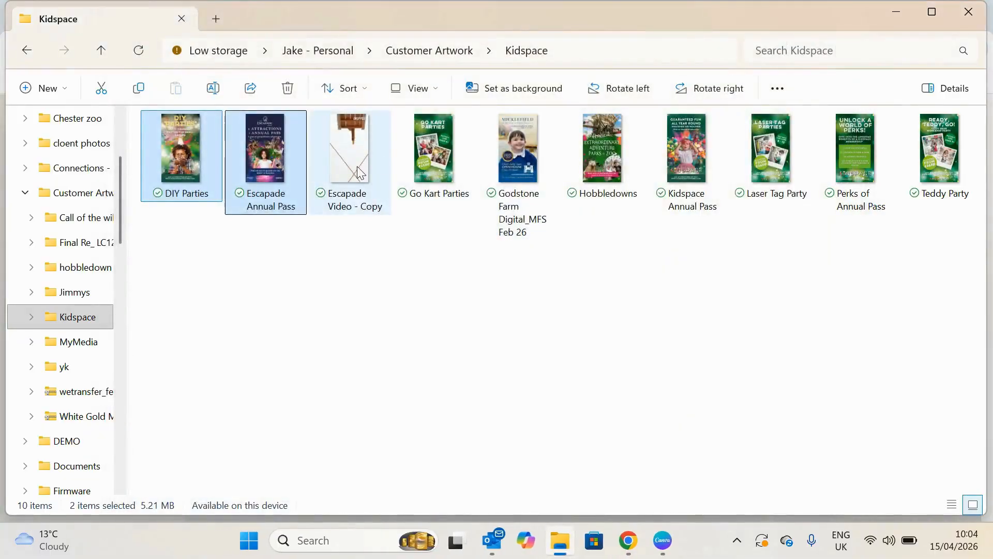
Step: Add the other eight Kidspace files to the selection and drag all ten into Upload Media
ctrl+click(352, 166)
ctrl+click(415, 156)
ctrl+click(518, 159)
ctrl+click(603, 158)
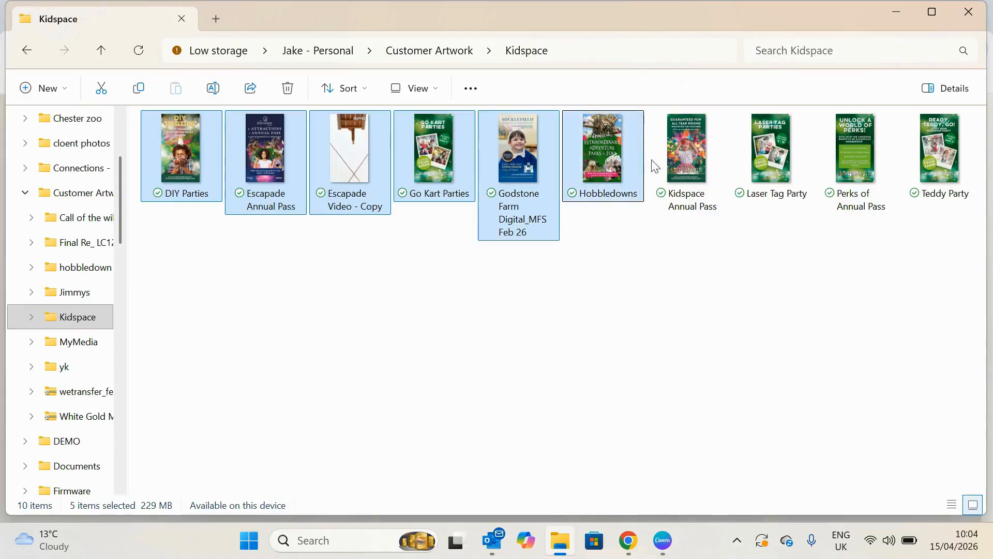
ctrl+click(684, 158)
ctrl+click(790, 160)
ctrl+click(856, 161)
ctrl+click(928, 163)
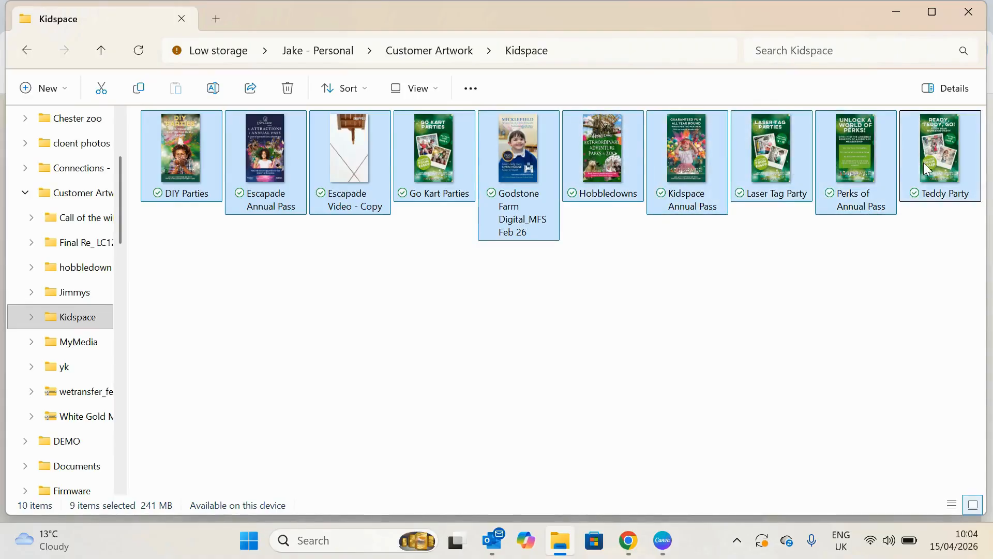
drag(565, 171, 461, 259)
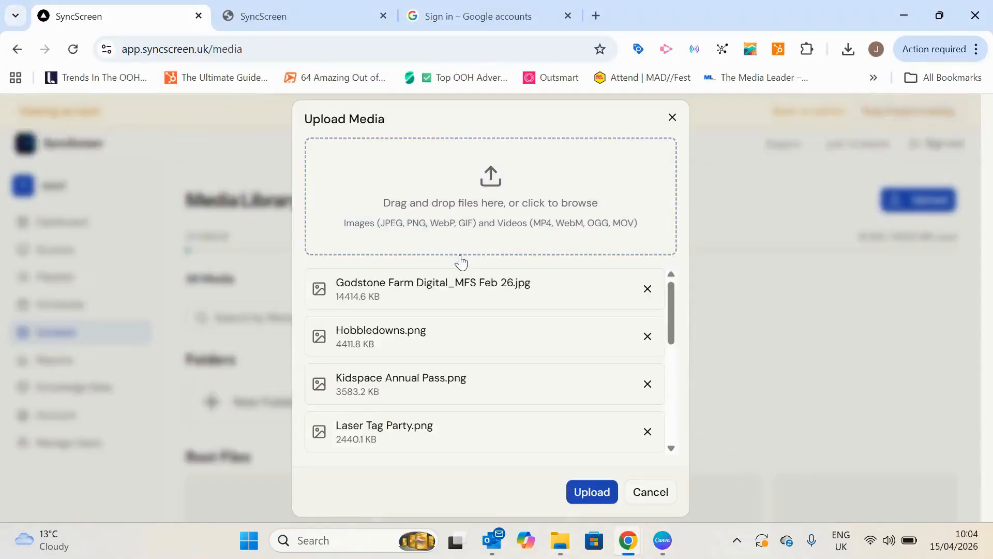
Step: Upload the ten queued files, watching until all except Godstone Farm Digital_MFS Feb 26.jpg show Done
click(599, 492)
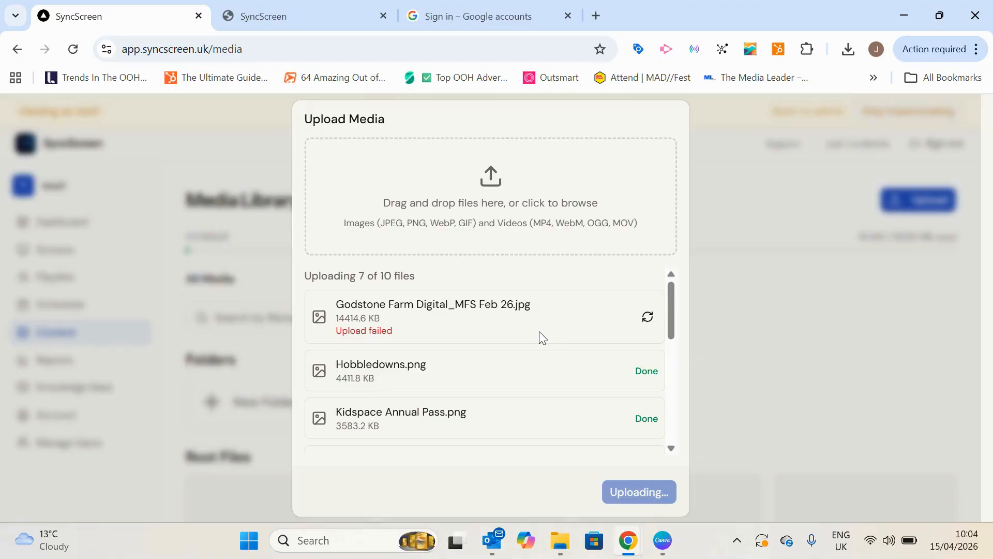
scroll(540, 333, down, 1)
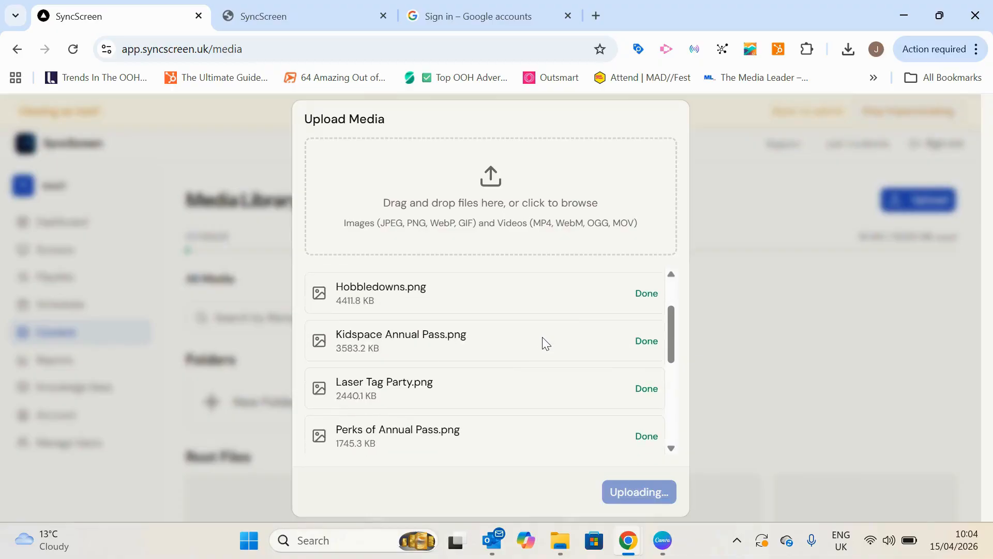
scroll(543, 345, down, 3)
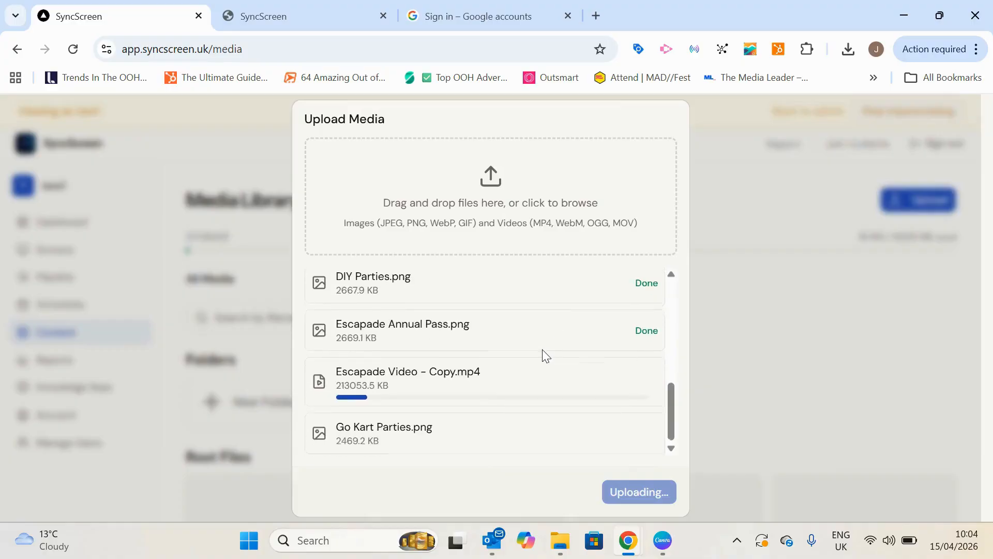
scroll(543, 349, up, 2)
scroll(544, 347, up, 4)
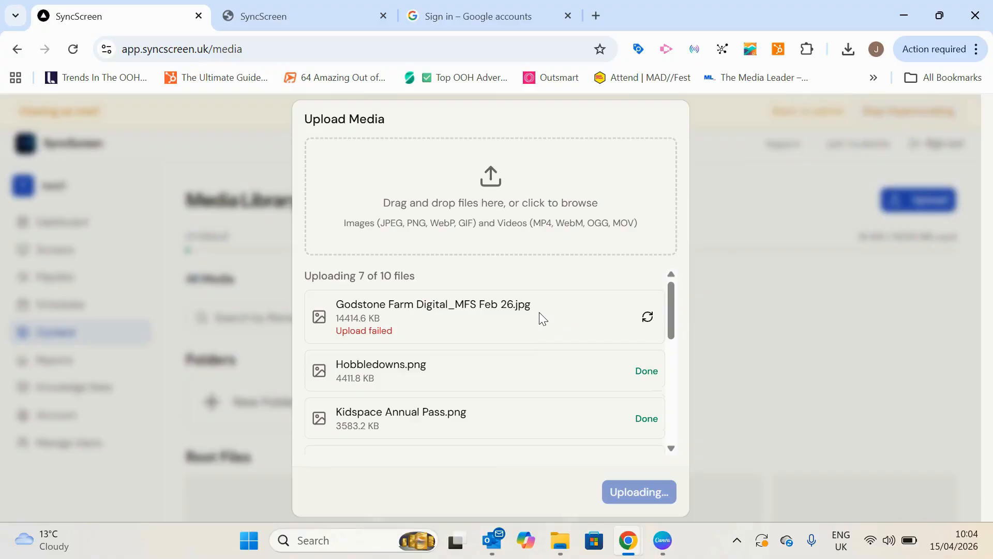
scroll(542, 319, down, 5)
scroll(543, 313, down, 1)
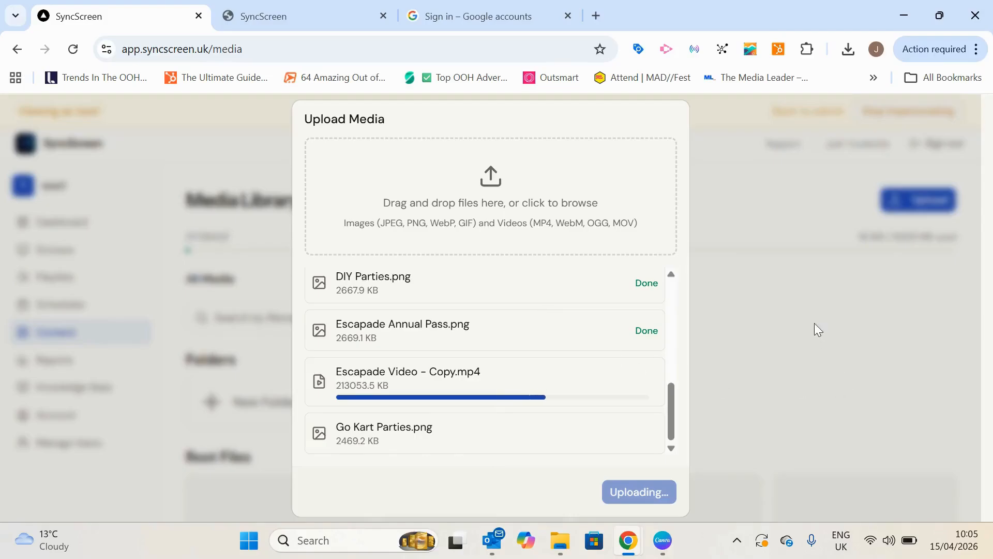
drag(672, 416, 662, 259)
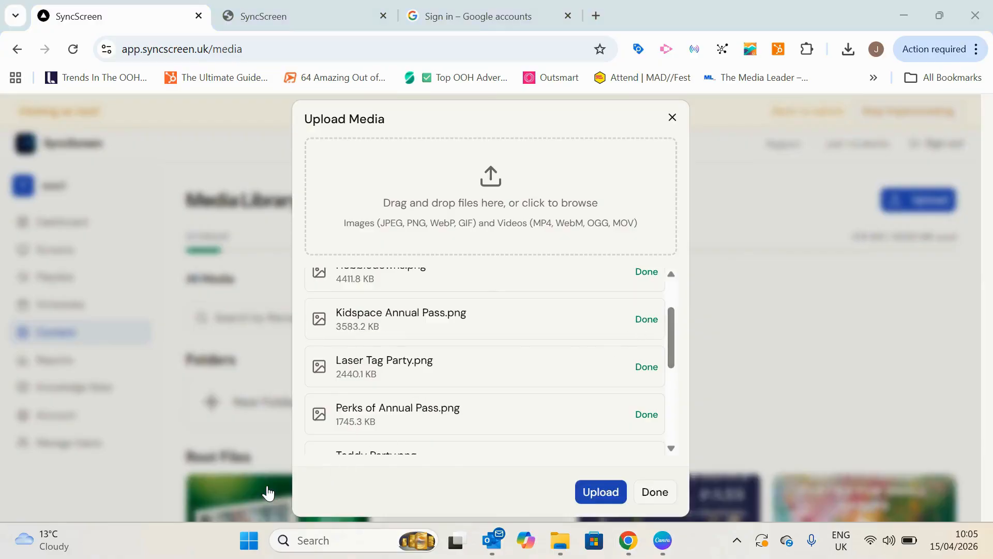
click(674, 357)
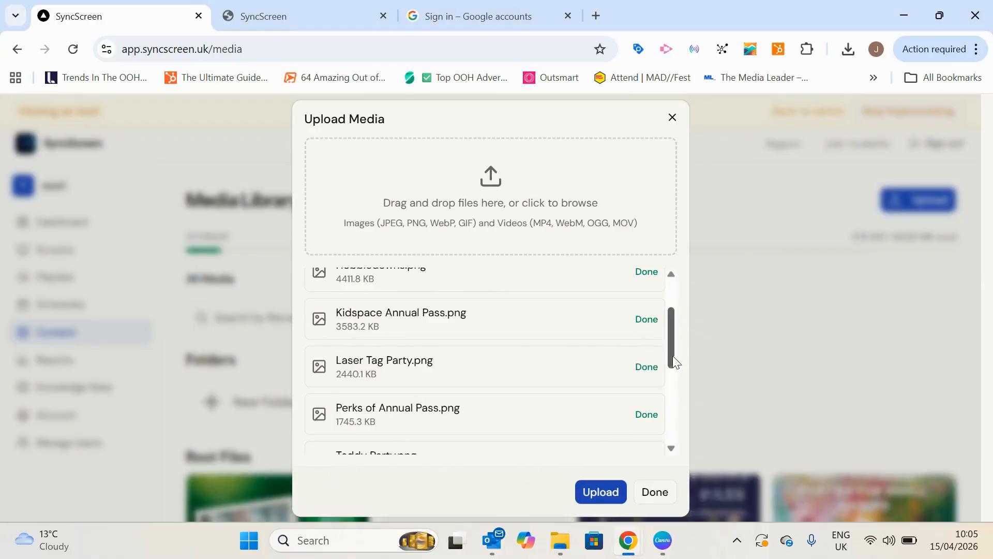
drag(671, 355, 671, 444)
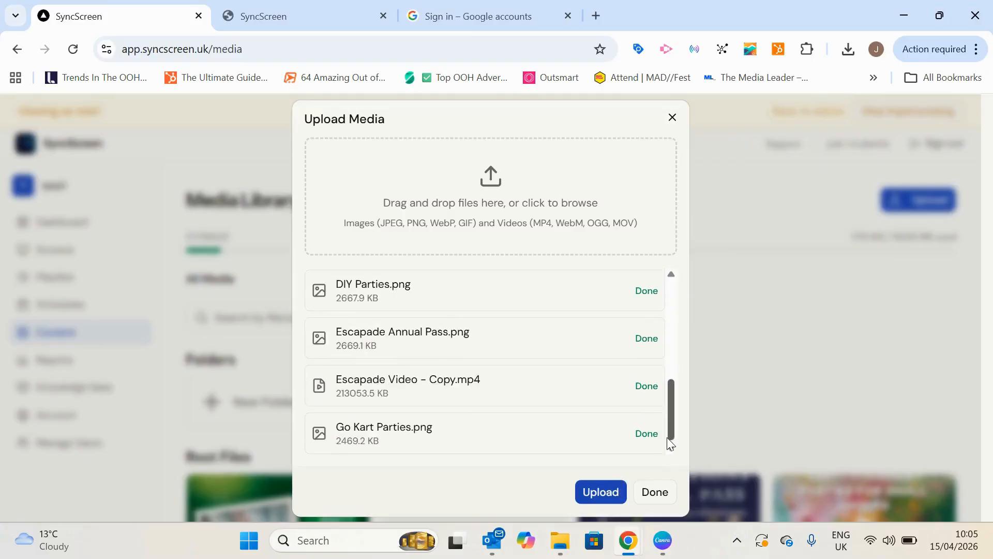
click(593, 493)
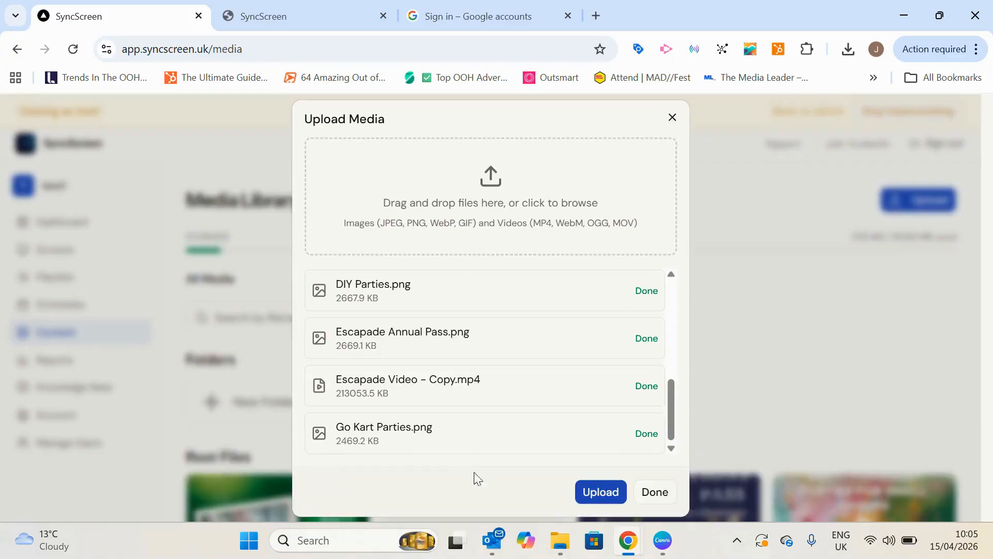
Step: Close the upload dialog and browse both pages of uploaded Root Files (225 MB used)
click(597, 492)
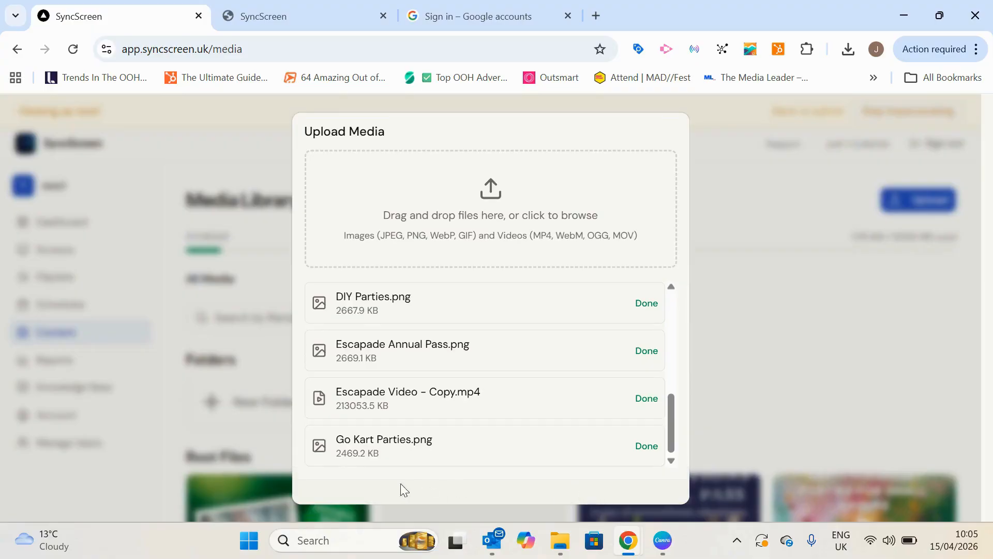
scroll(336, 337, down, 8)
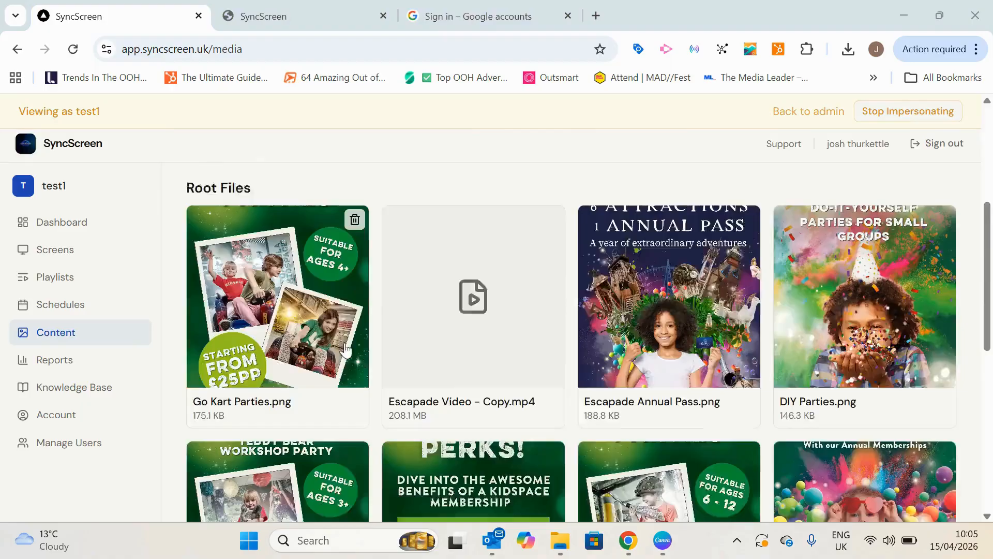
scroll(403, 326, down, 4)
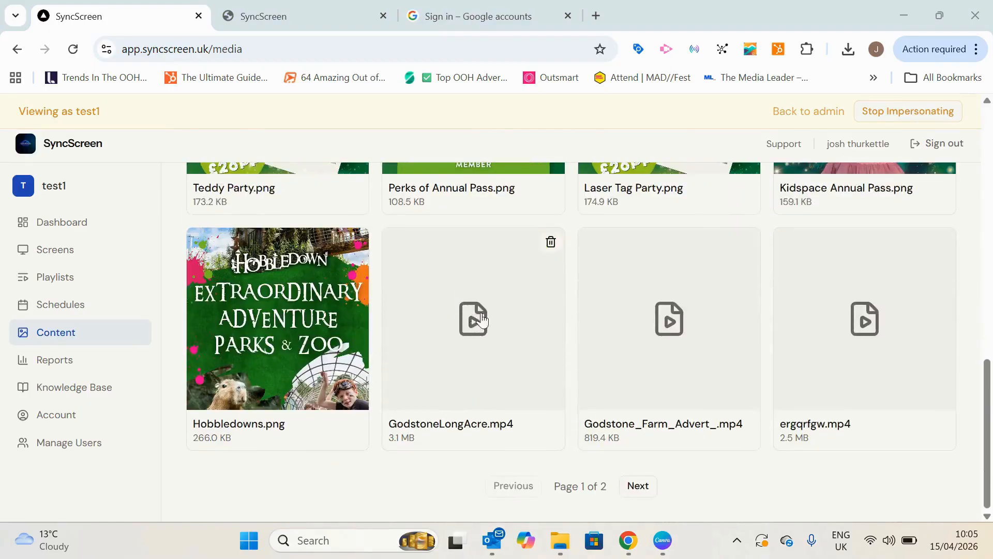
scroll(518, 362, up, 1)
scroll(584, 429, down, 1)
click(636, 484)
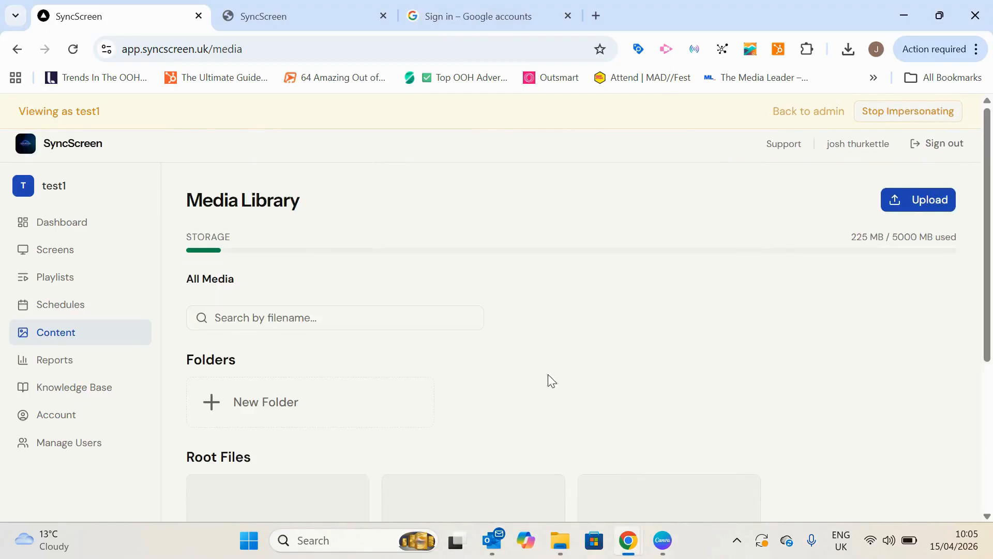
scroll(444, 363, down, 2)
scroll(448, 374, up, 5)
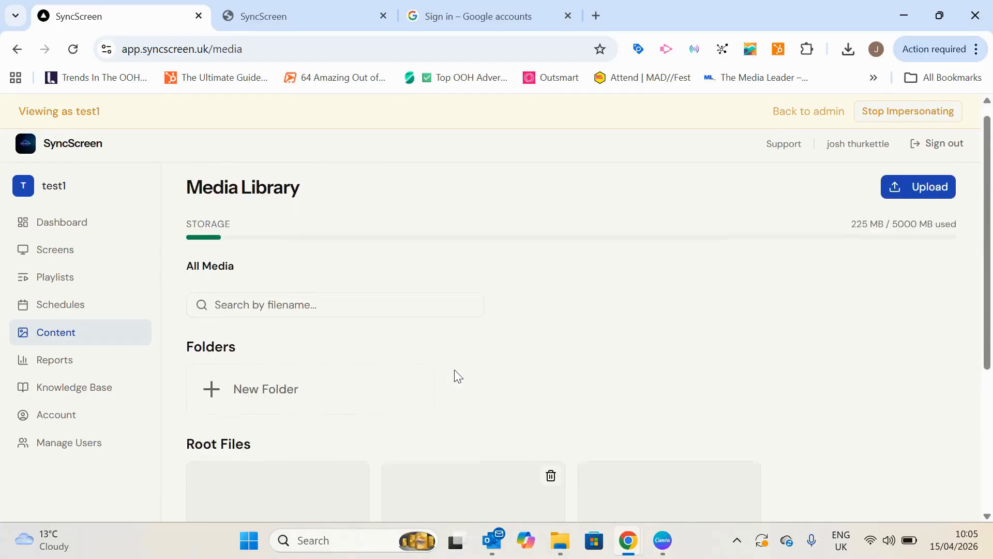
scroll(448, 374, down, 3)
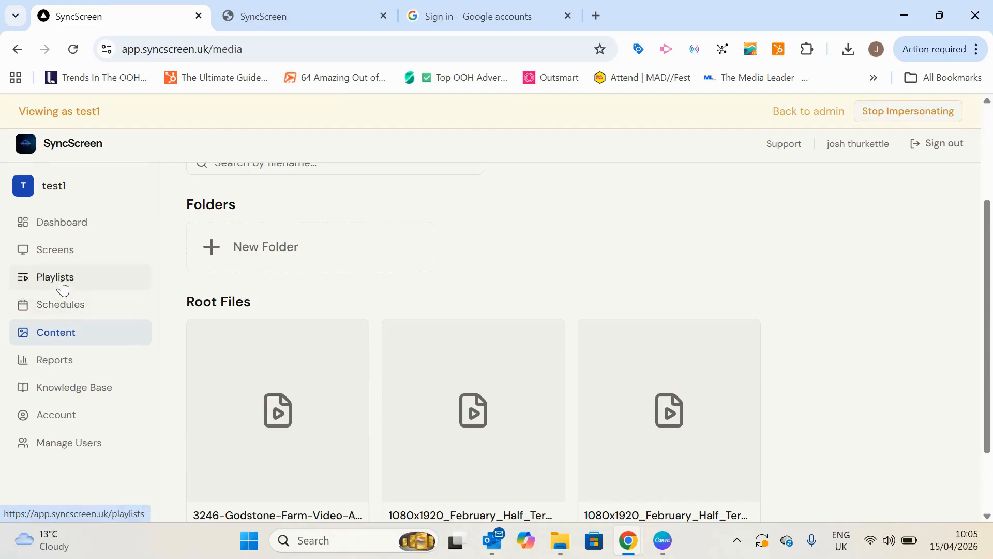
Step: From Playlists, create a playlist titled 'Weekday' with Default Slide Duration 20 seconds
click(61, 284)
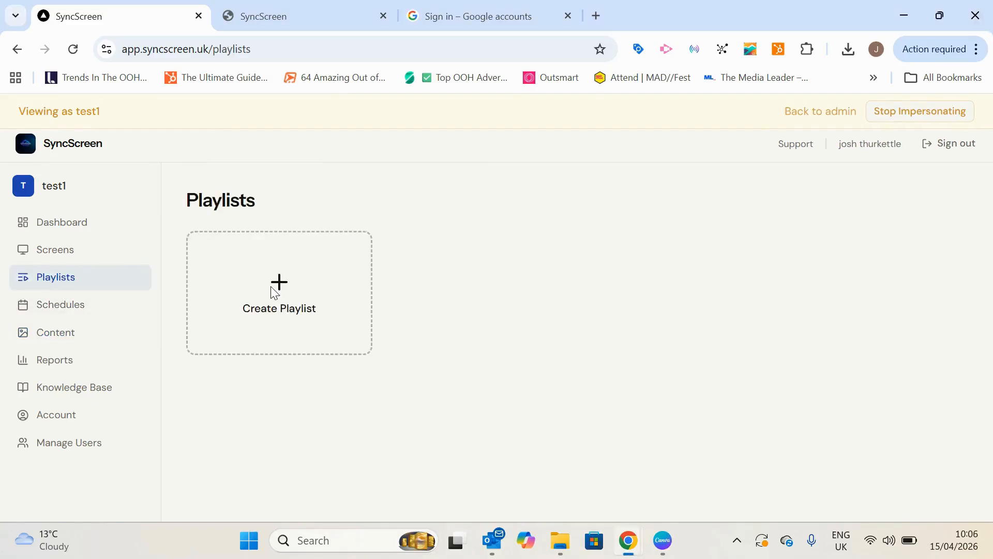
click(273, 285)
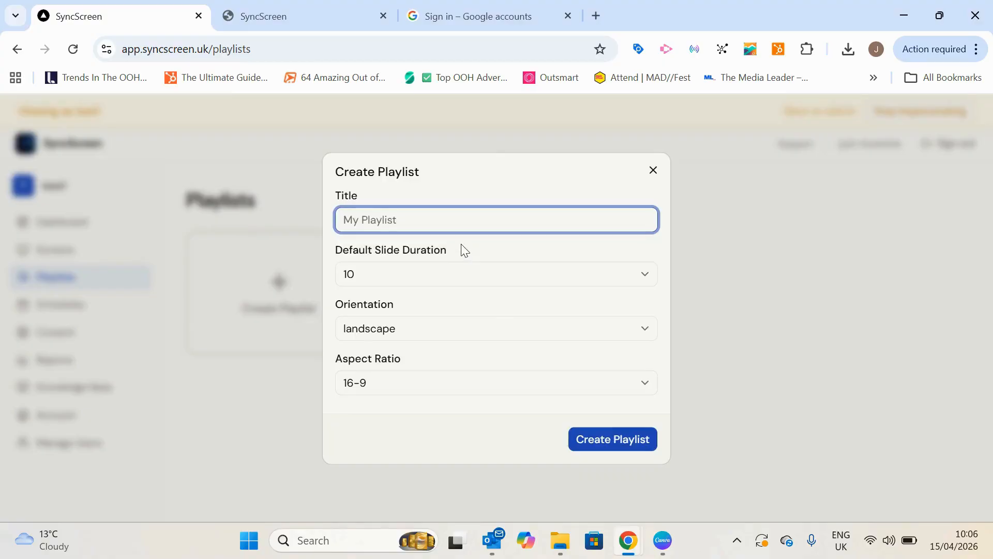
text(Weekday)
click(486, 277)
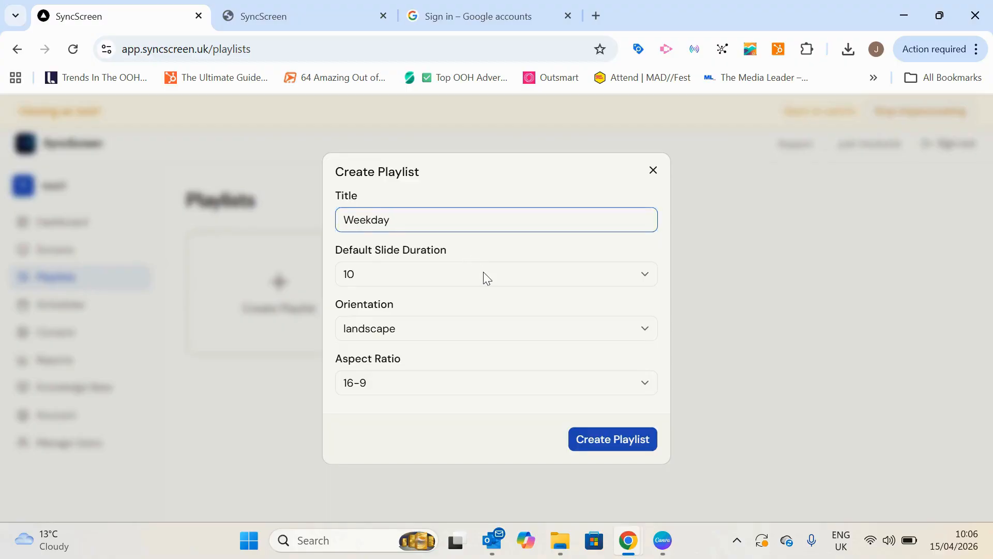
click(486, 278)
click(408, 324)
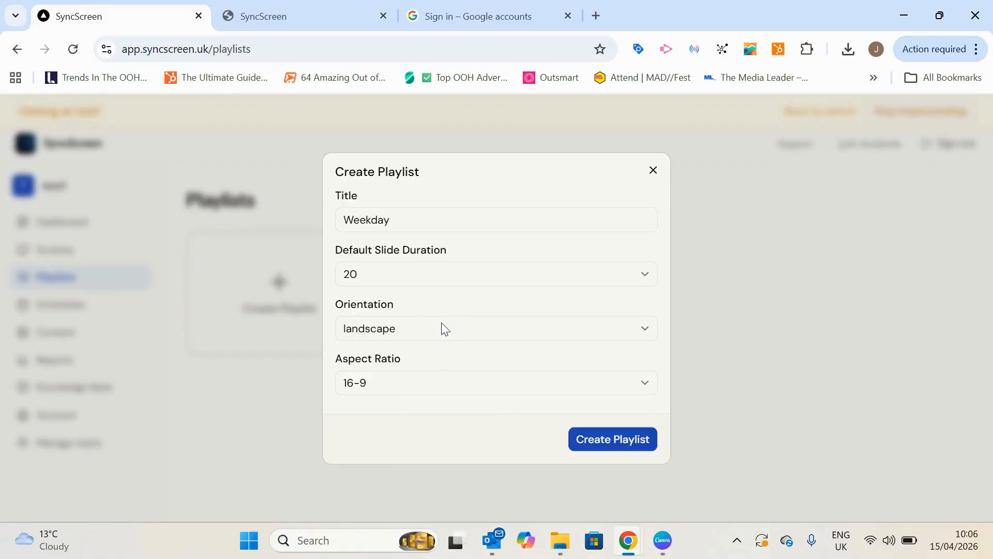
click(381, 271)
click(381, 274)
click(614, 439)
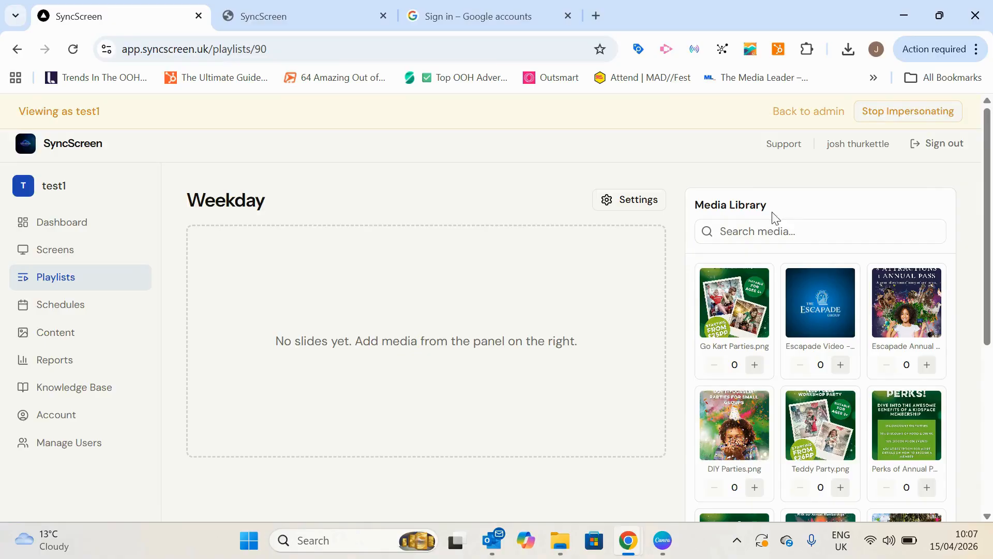
Step: Add Go Kart Parties, Escapade Video, Escapade Annual Pass, DIY Parties and Teddy Party as slides
scroll(791, 272, down, 2)
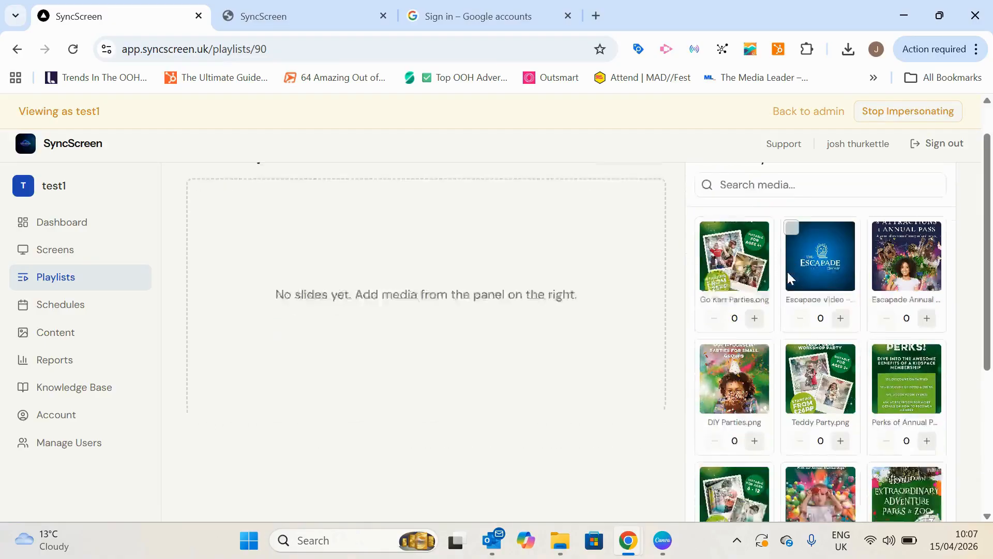
scroll(787, 269, up, 1)
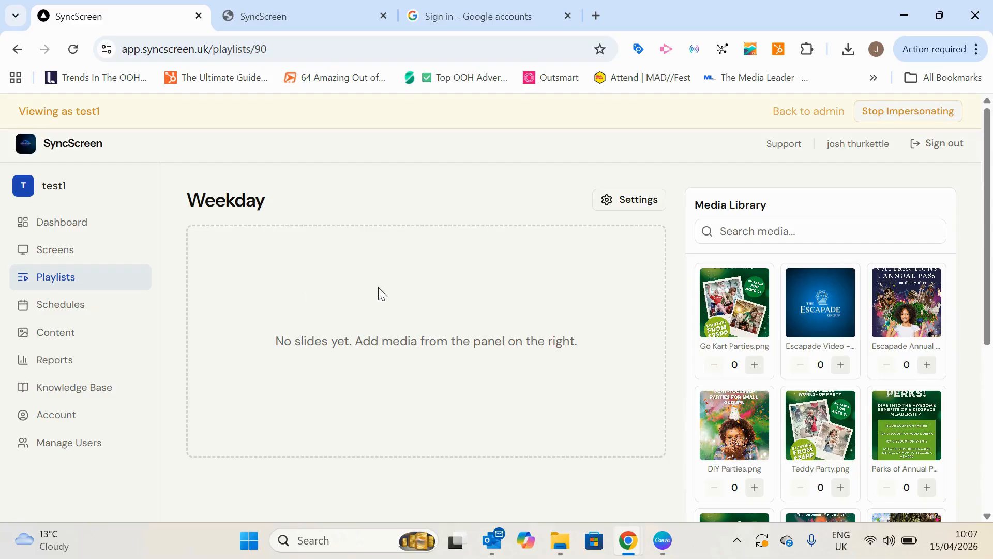
scroll(735, 365, down, 1)
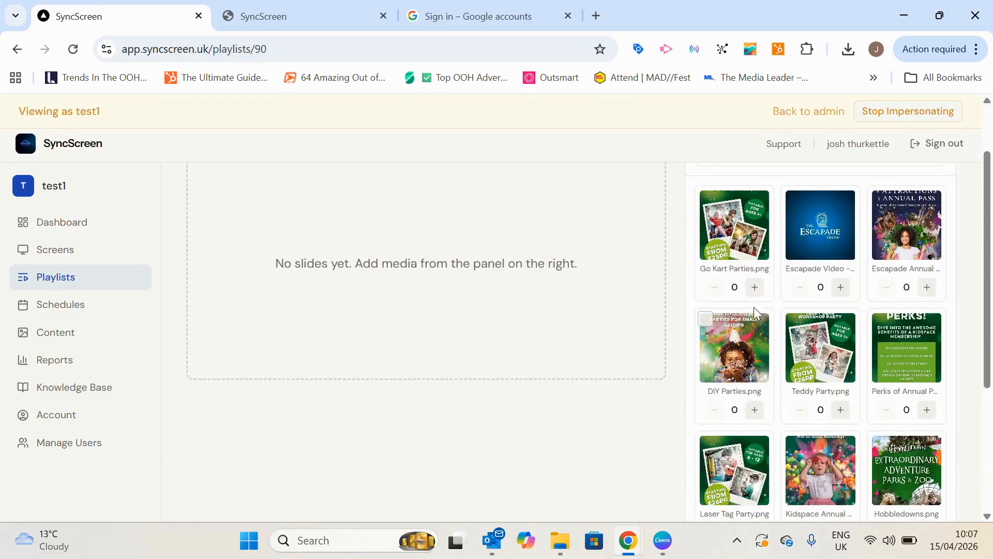
click(754, 287)
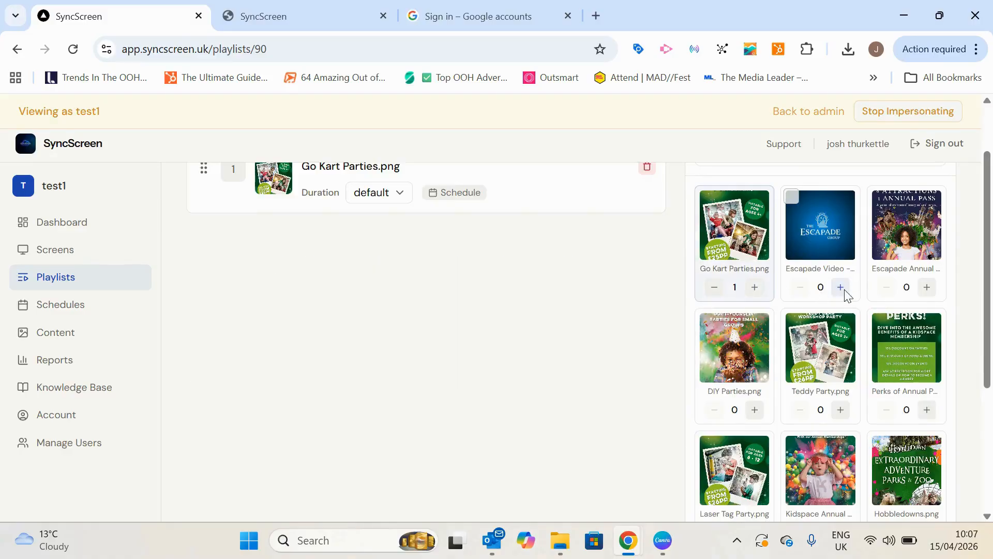
click(840, 287)
click(927, 287)
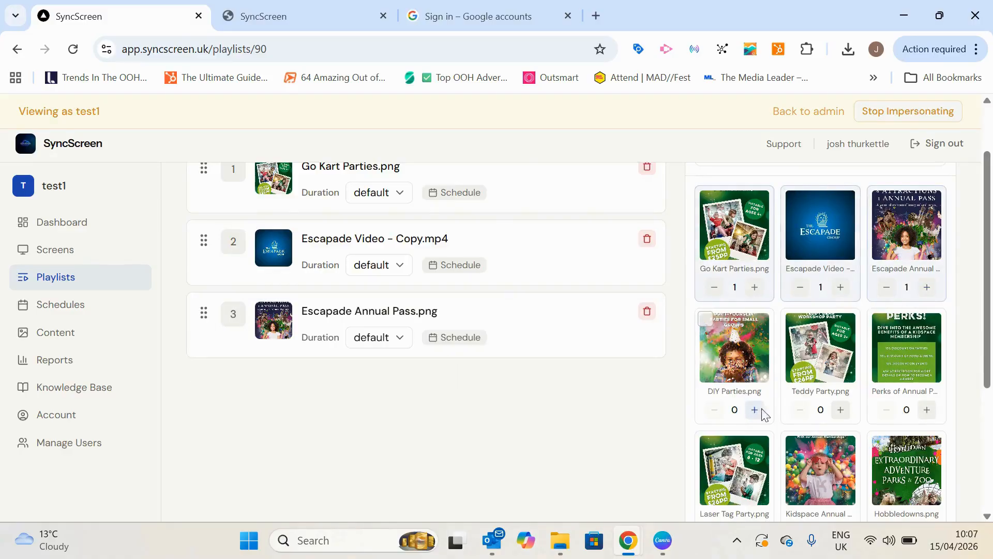
click(754, 409)
click(841, 410)
scroll(517, 320, down, 3)
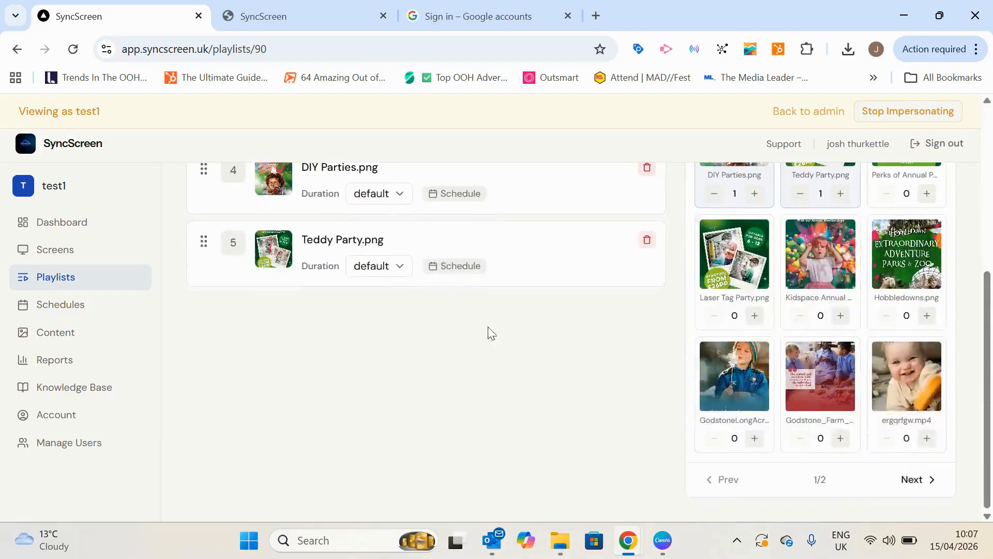
scroll(440, 324, up, 3)
Step: Set the Go Kart Parties, Escapade Video and Escapade Annual Pass slides to 20, 10 and 15 seconds
click(399, 204)
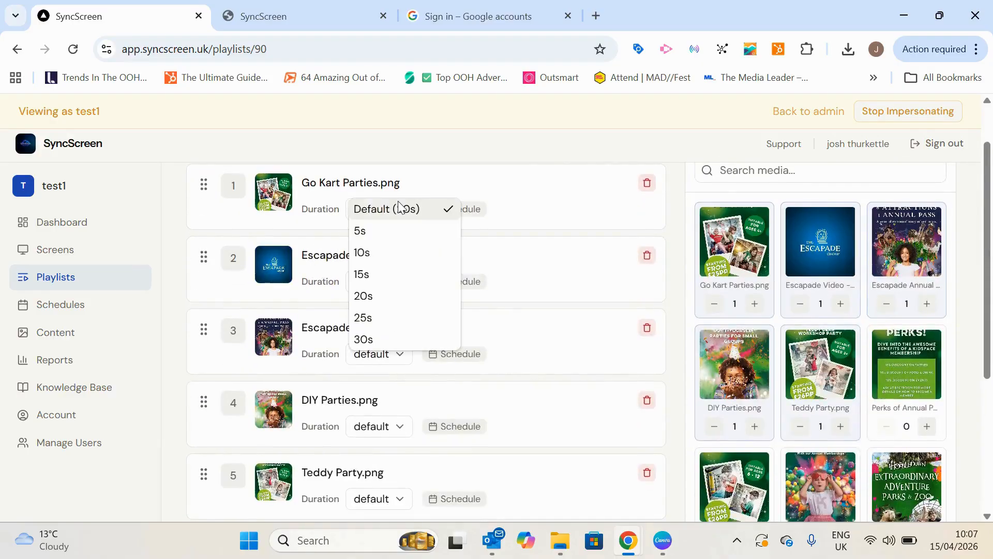
click(380, 293)
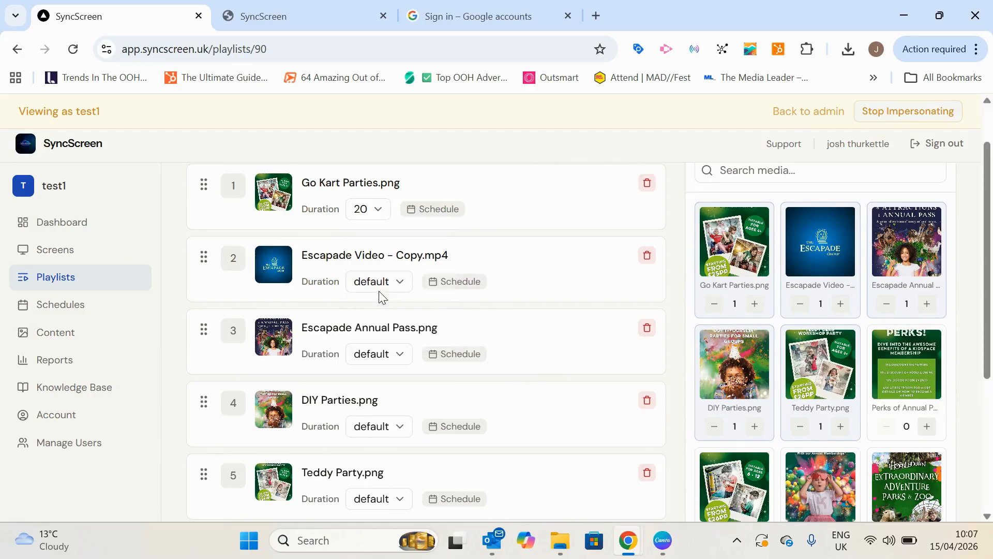
click(377, 283)
click(369, 325)
click(389, 356)
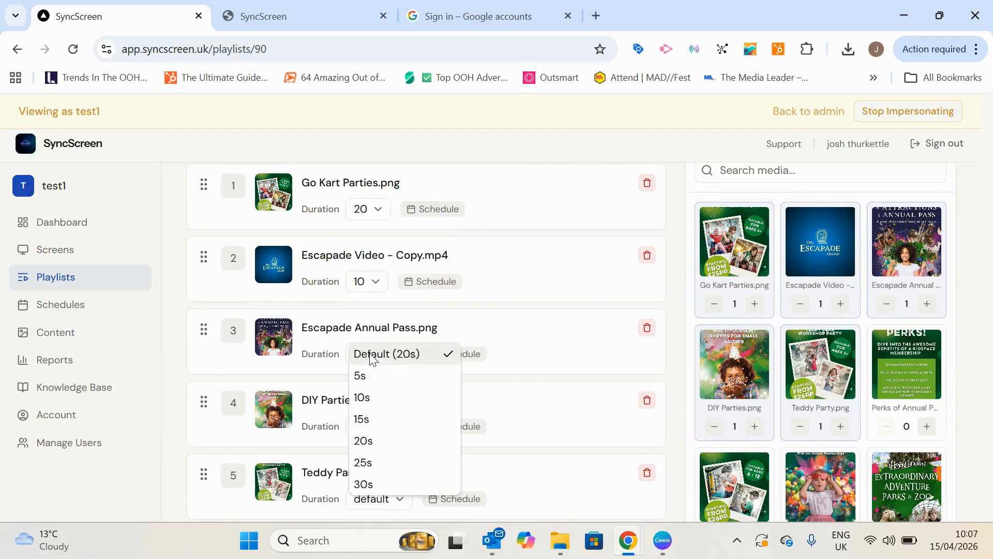
click(380, 419)
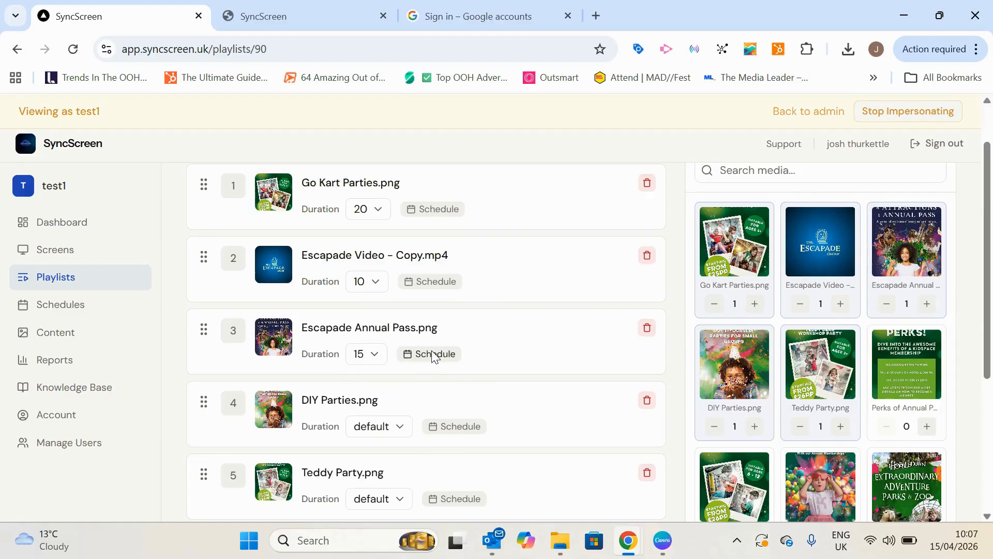
Step: Schedule the Go Kart Parties slide to run only from 15/04/2026 to 30/04/2026
click(434, 212)
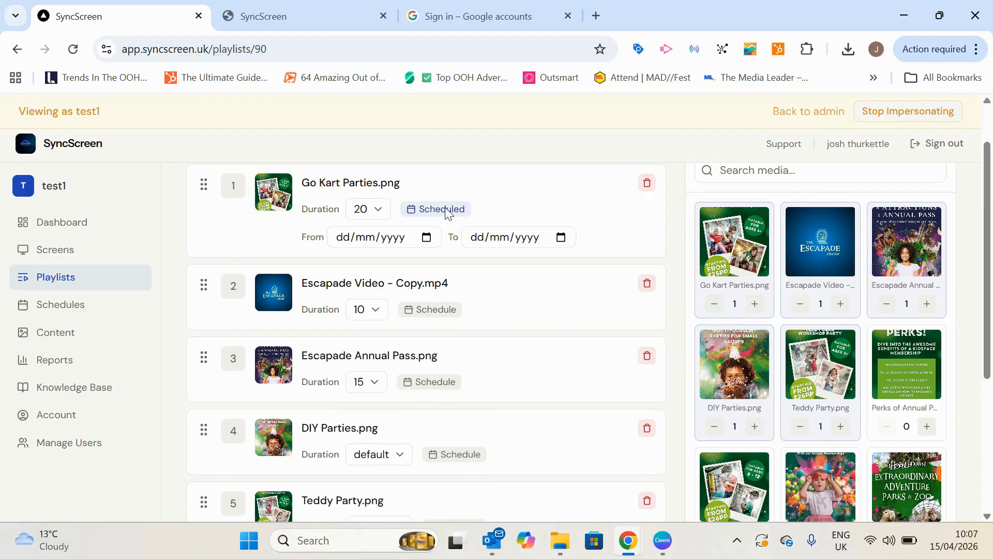
click(426, 237)
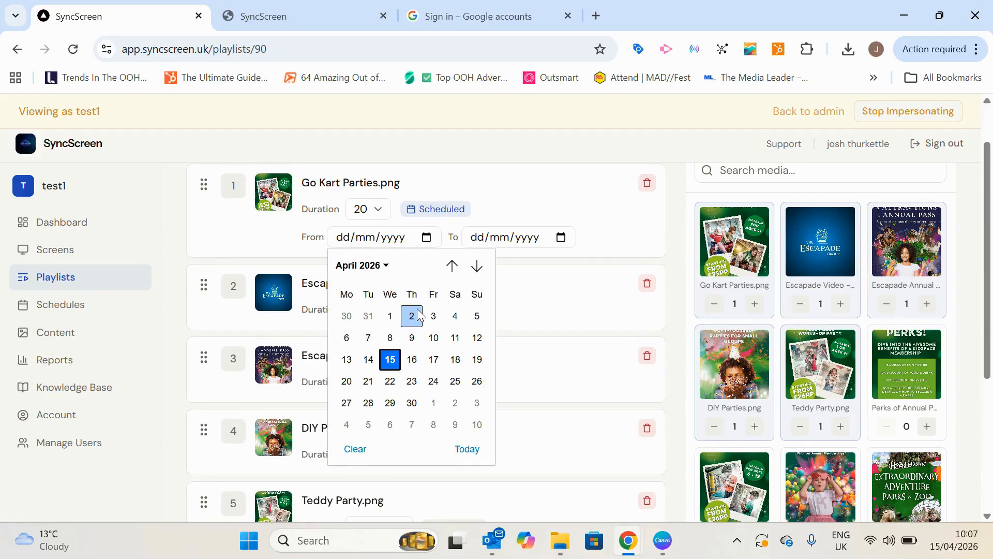
click(391, 360)
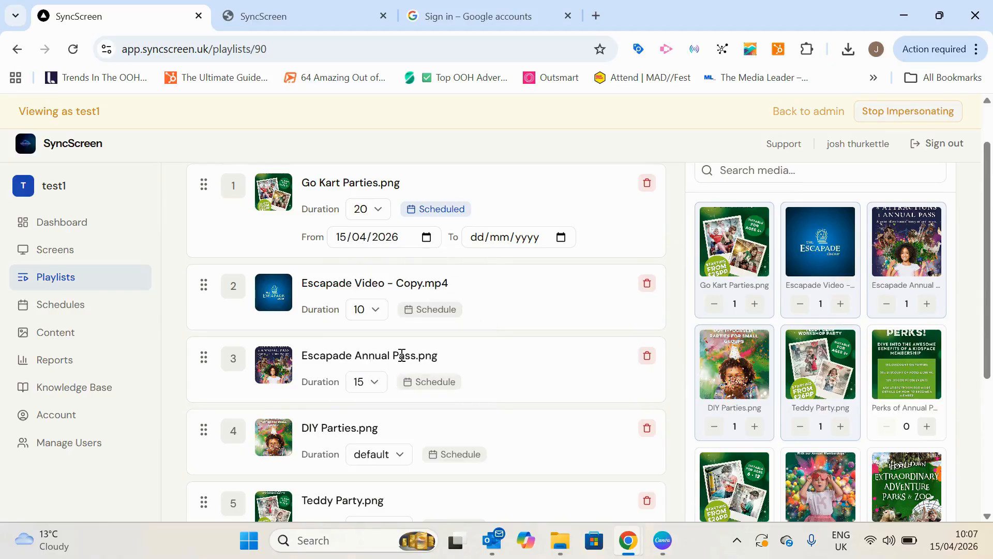
click(561, 238)
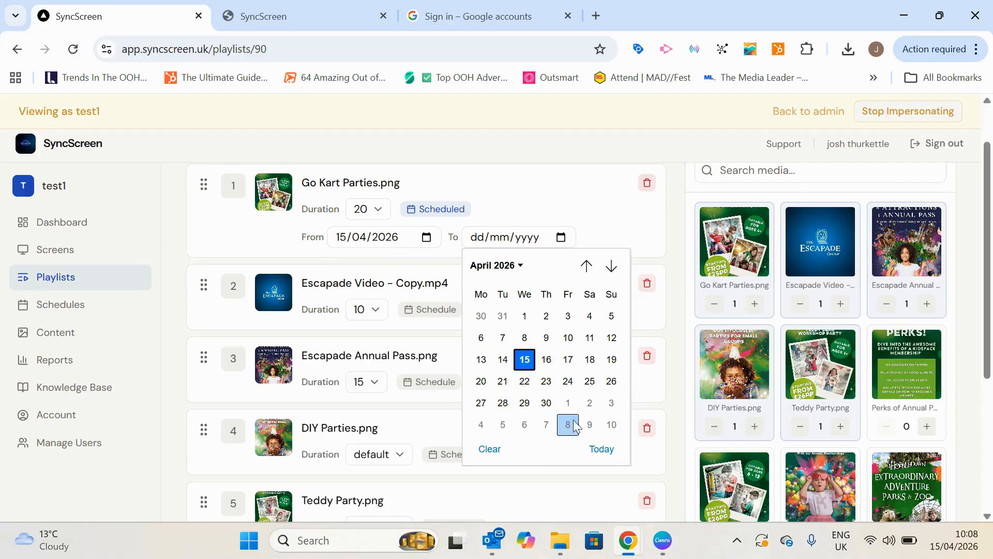
click(547, 404)
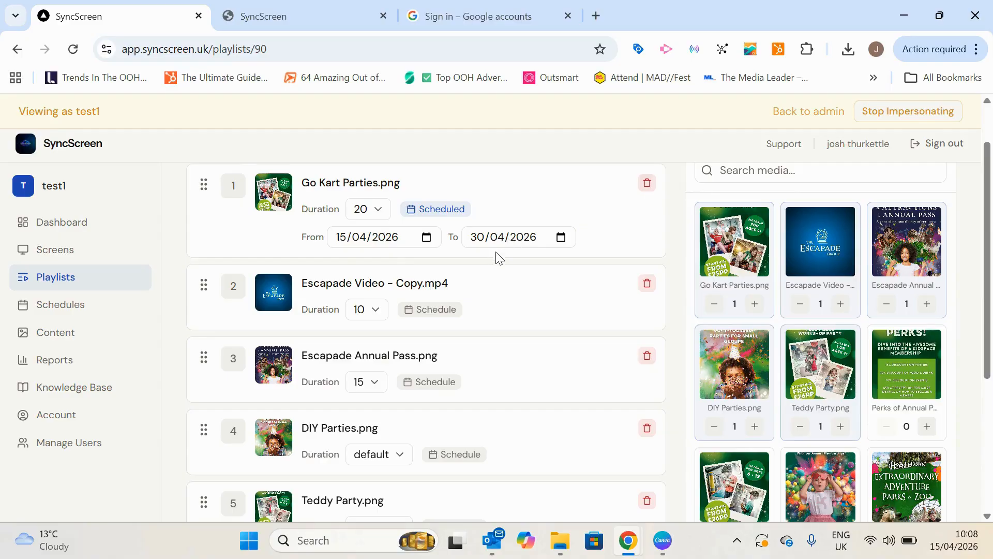
drag(989, 269, 965, 324)
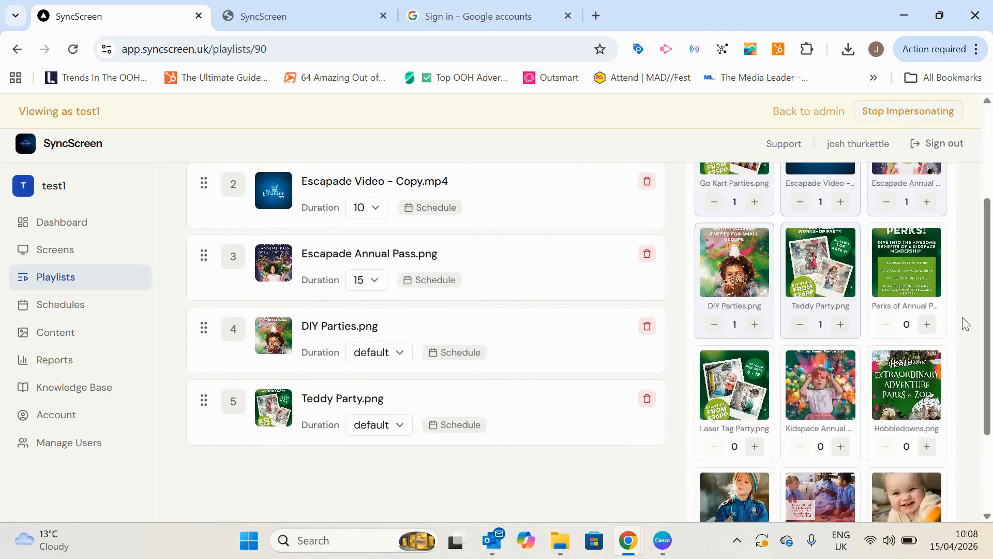
Step: Create a new playlist titled Weekend
click(61, 279)
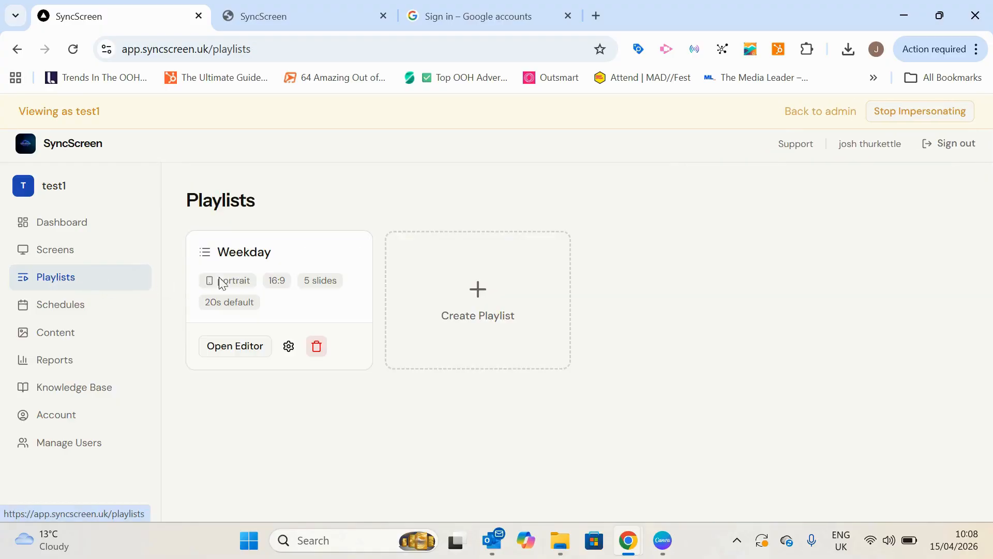
click(469, 297)
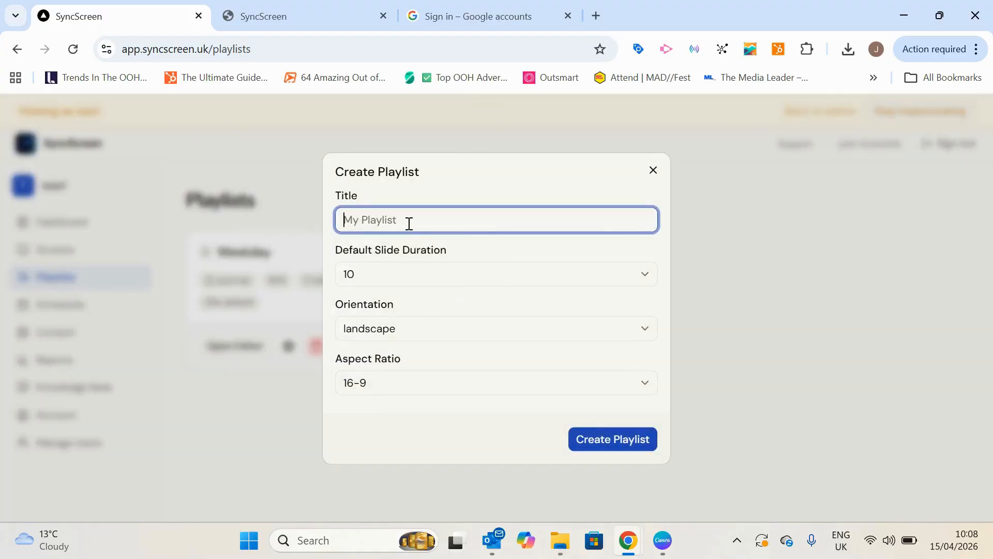
text(Weekend)
click(609, 441)
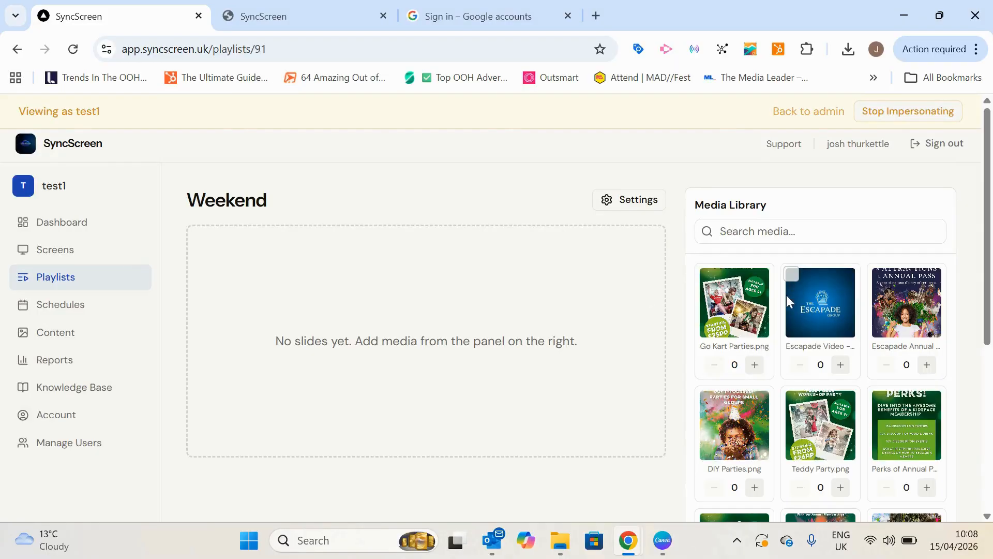
Step: Add Go Kart Parties, Escapade Video, Escapade Annual Pass, DIY Parties and Teddy Party to the Weekend playlist
click(755, 365)
click(840, 364)
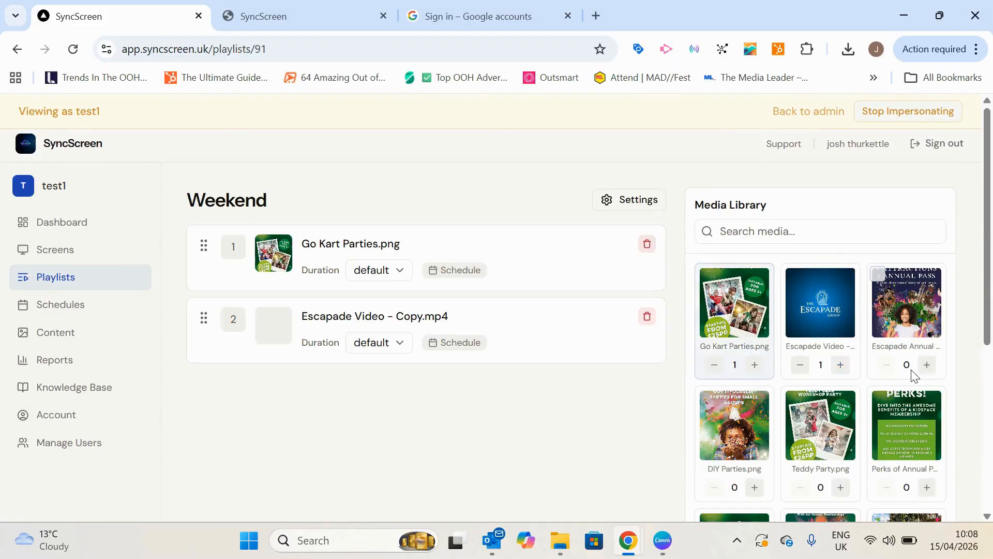
click(926, 365)
click(754, 487)
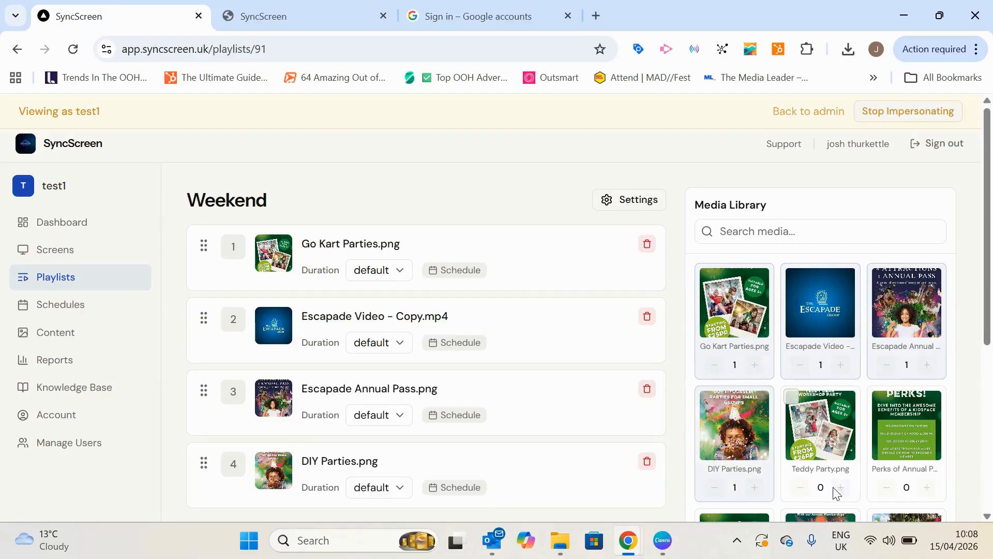
click(840, 487)
scroll(589, 440, down, 5)
scroll(561, 371, up, 5)
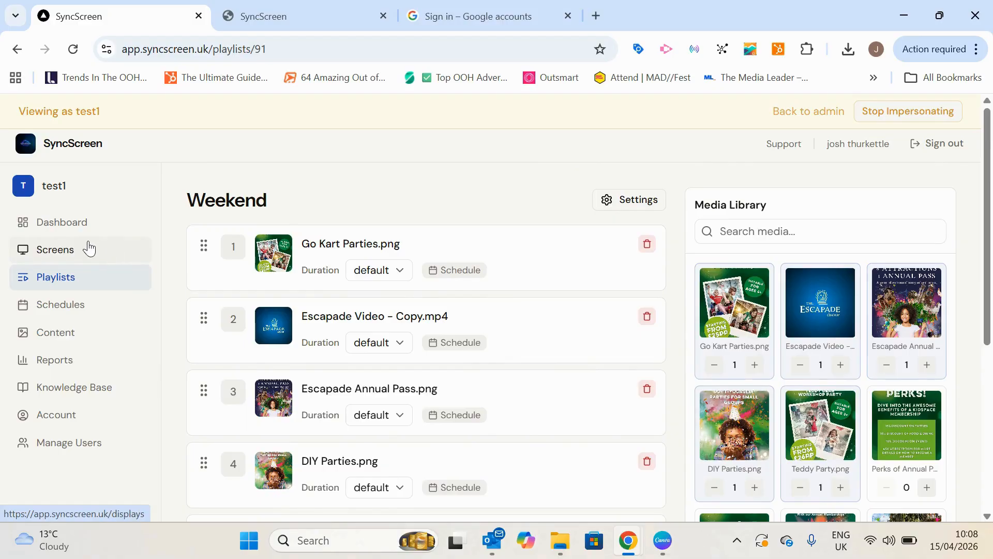
Step: On the Schedules page, start a new schedule and name it 'Main schedule'
click(77, 310)
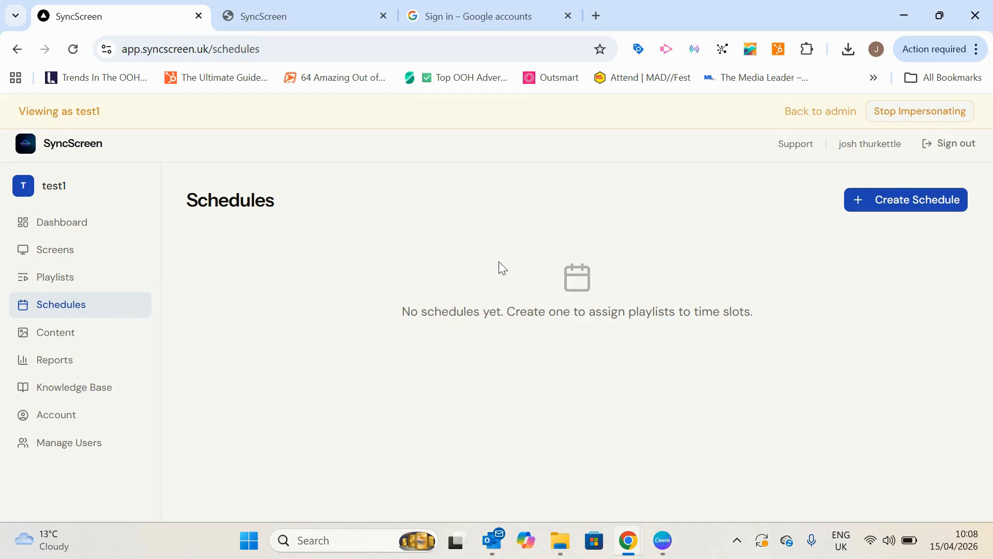
click(863, 199)
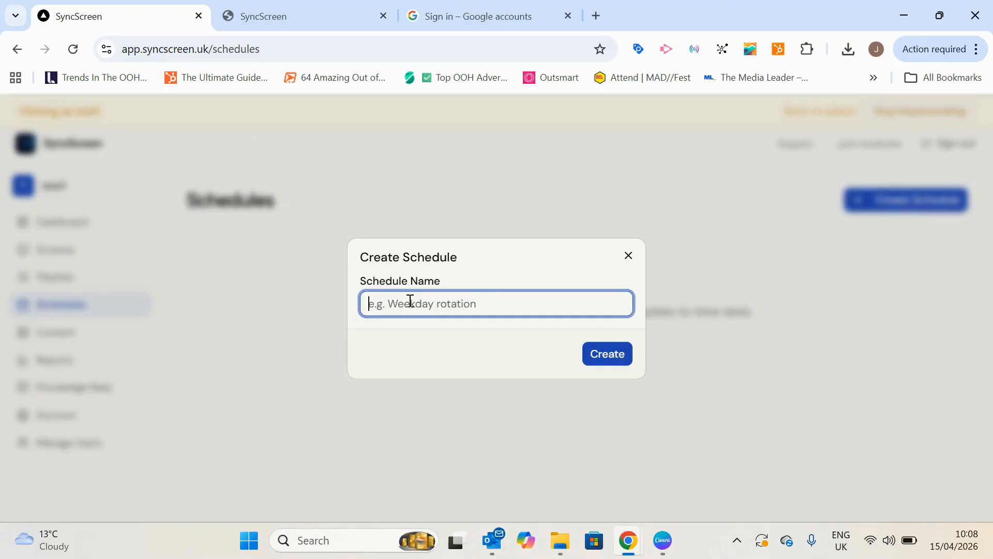
text(Main schedule)
Step: Create the Main schedule and add a Monday 09:00–17:00 time slot
click(615, 353)
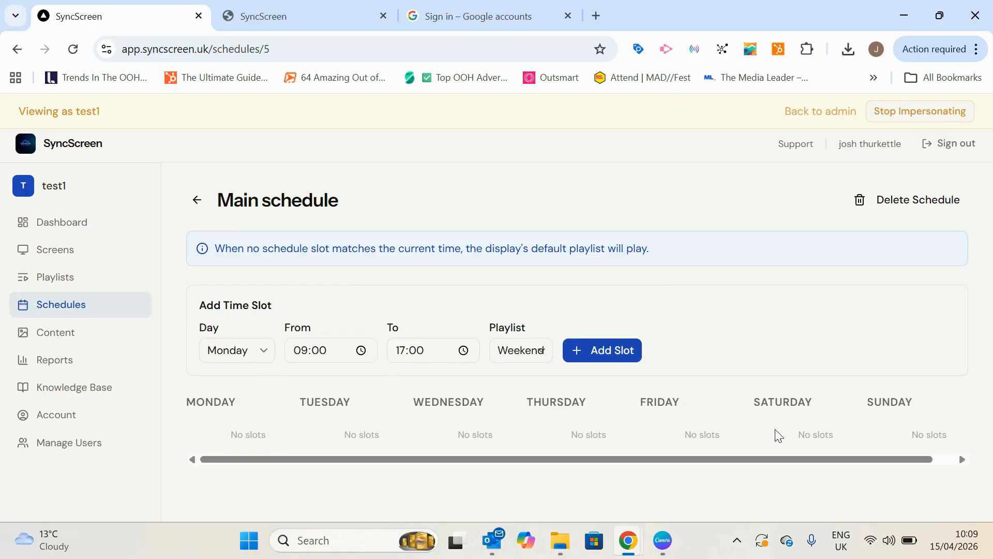
click(251, 352)
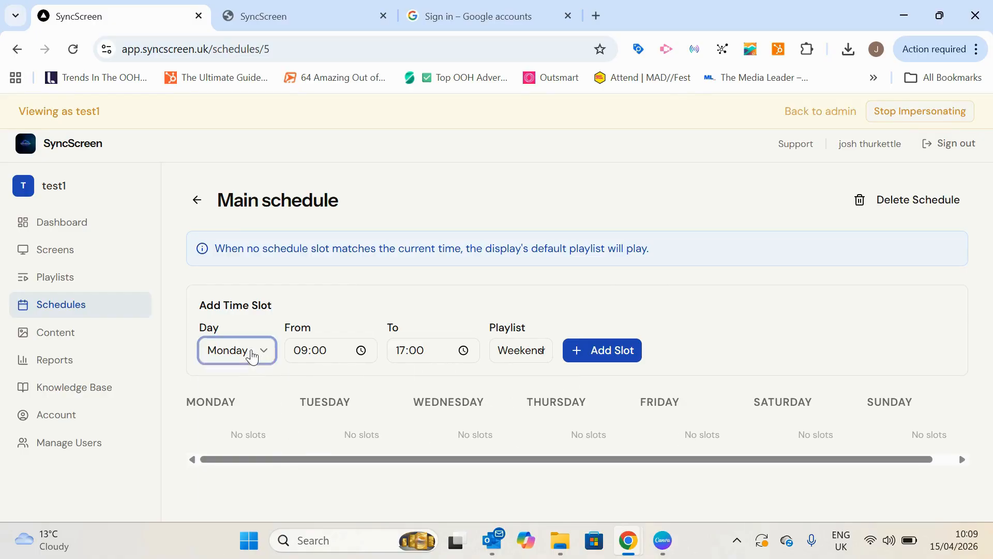
click(251, 356)
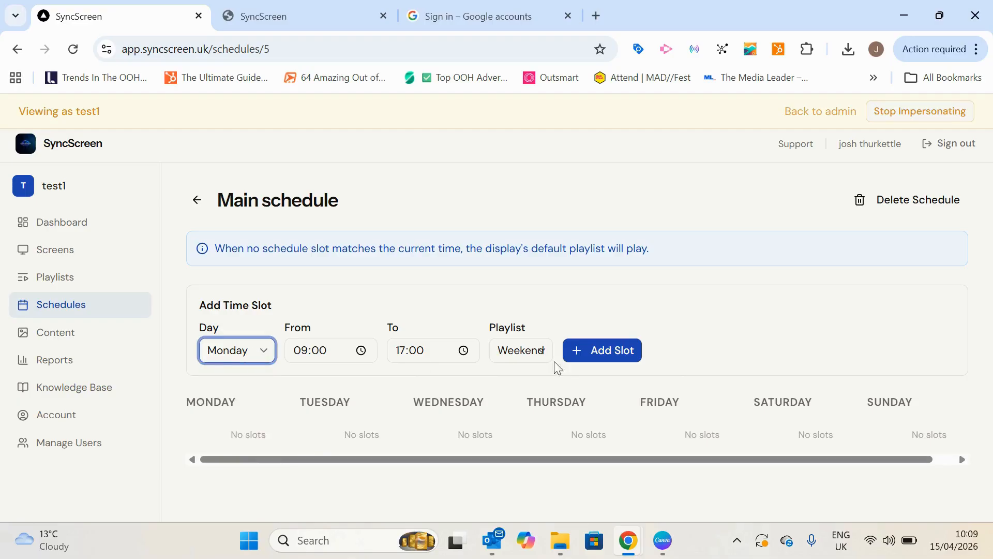
click(608, 355)
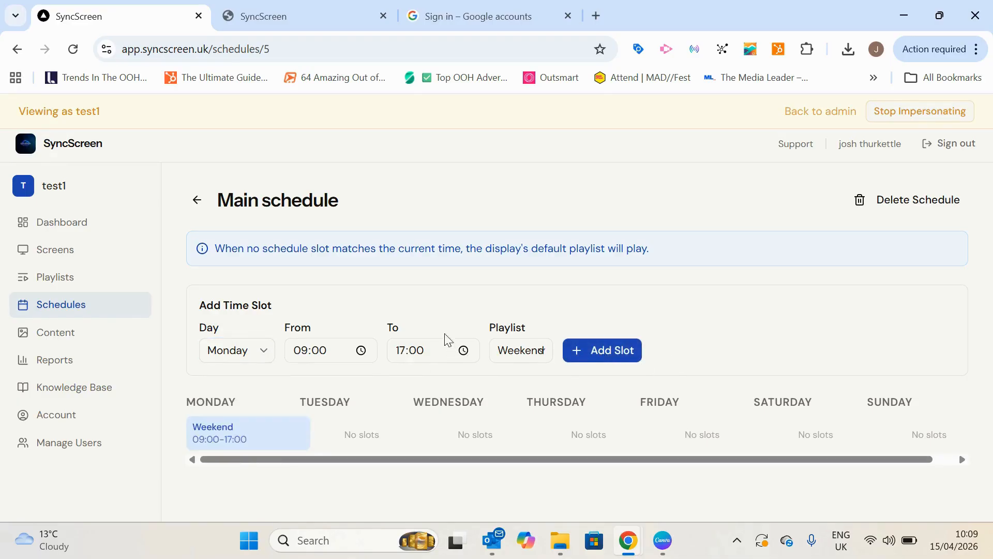
Step: Replace the Monday Weekend slot with a Monday 09:00–17:00 slot playing the Weekday playlist
click(533, 350)
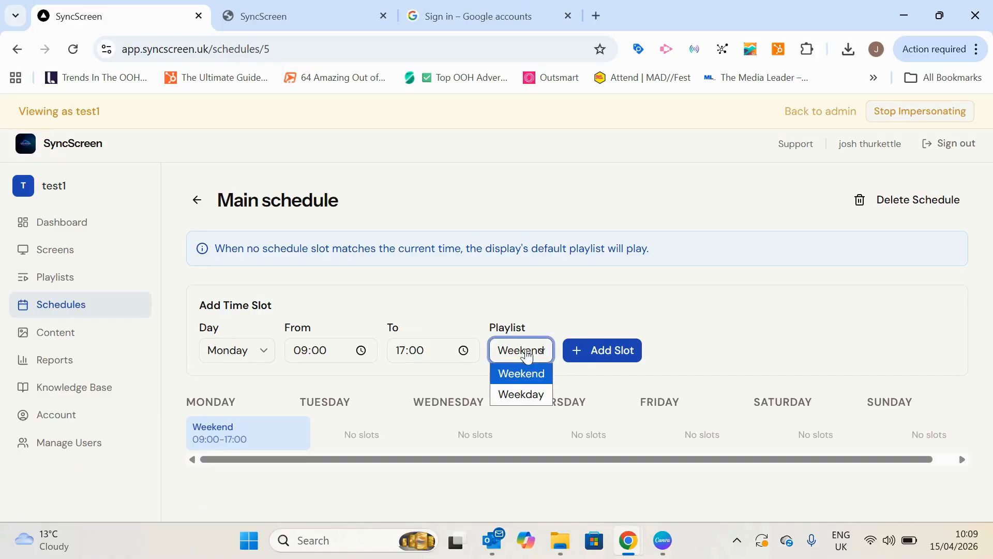
click(525, 394)
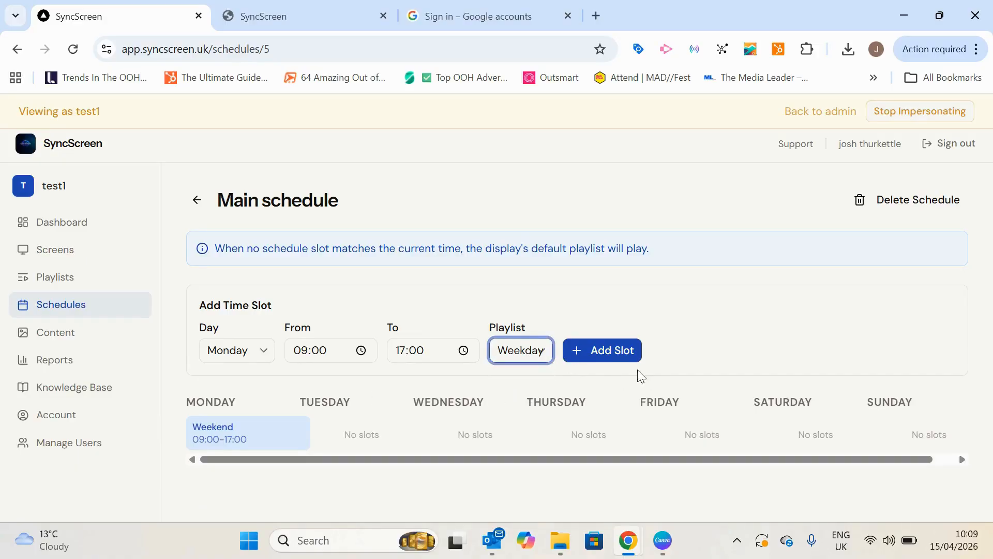
click(603, 356)
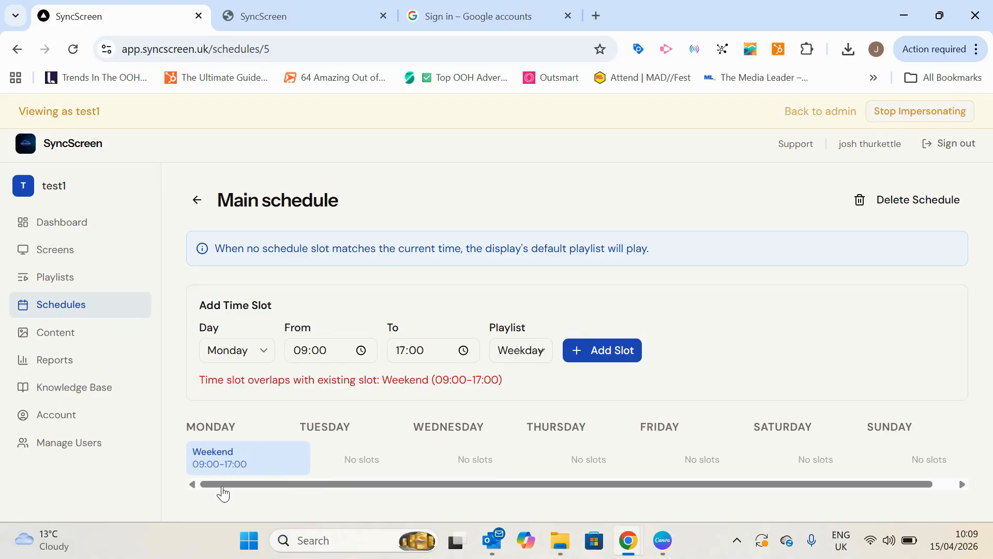
click(296, 459)
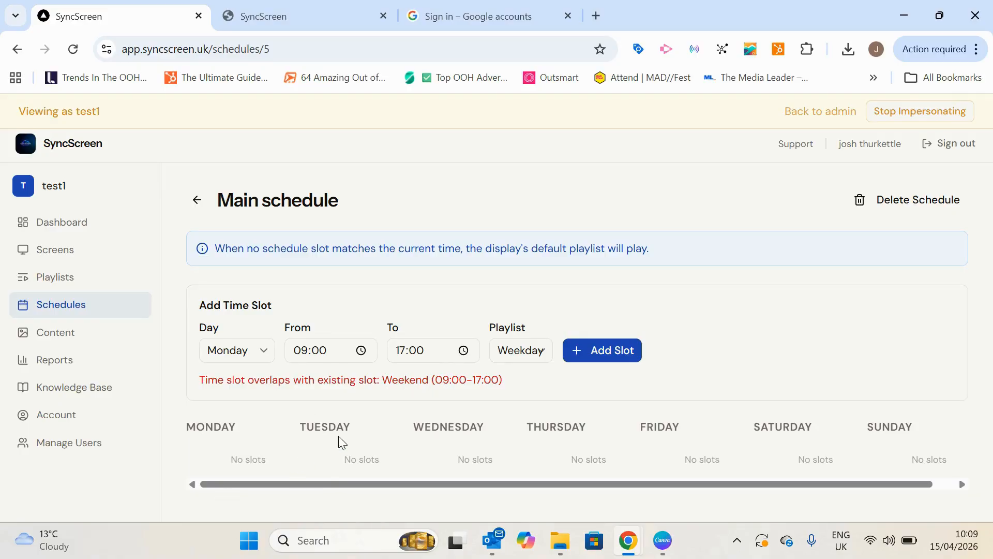
click(594, 356)
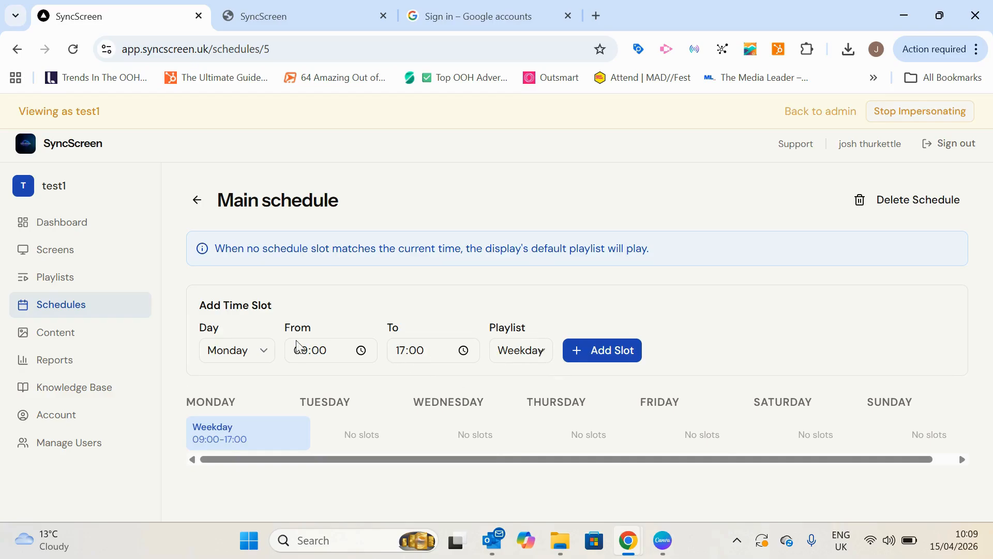
click(259, 351)
Step: Add 09:00–17:00 Weekday slots for Tuesday, Wednesday, Thursday and Friday
click(257, 393)
click(608, 352)
click(262, 350)
click(257, 414)
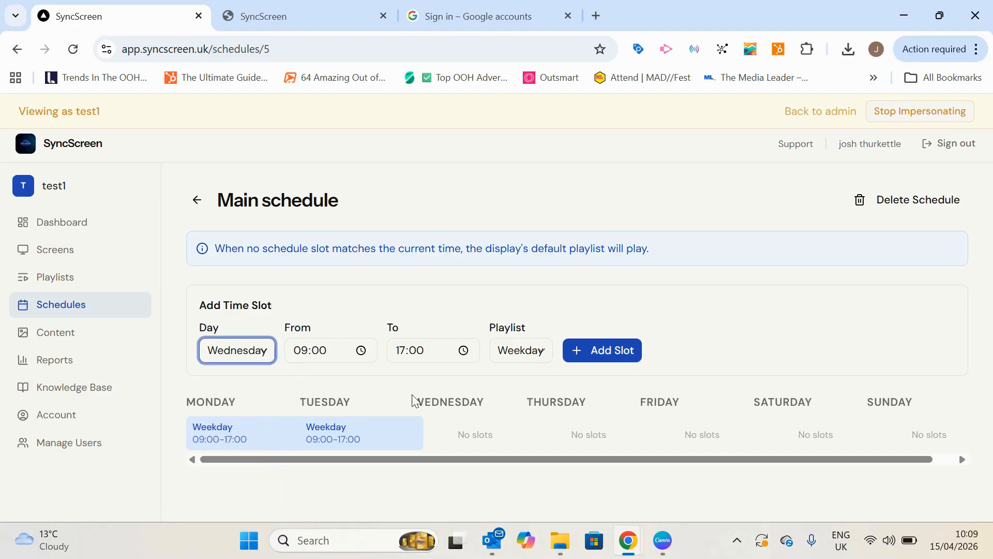
click(594, 357)
click(262, 350)
click(239, 435)
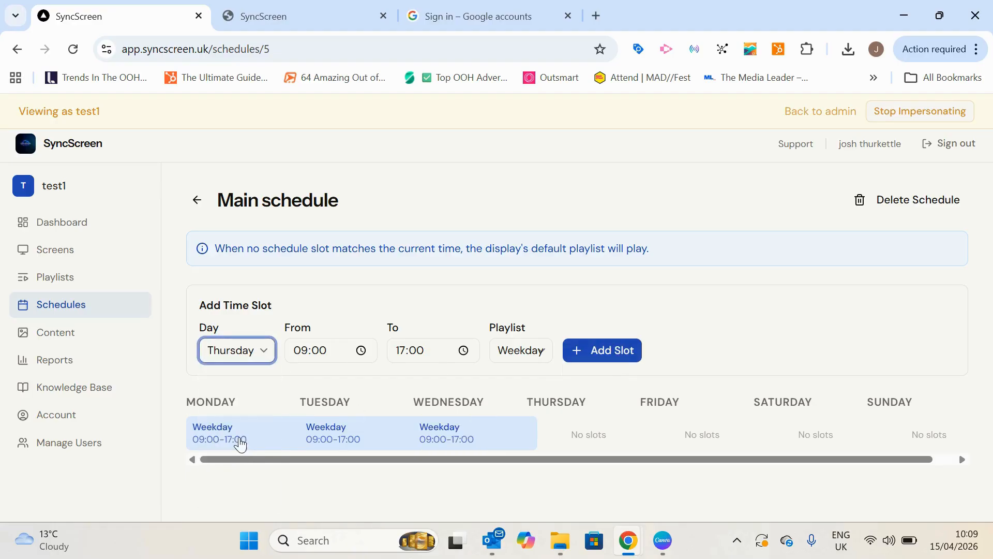
click(623, 355)
click(262, 351)
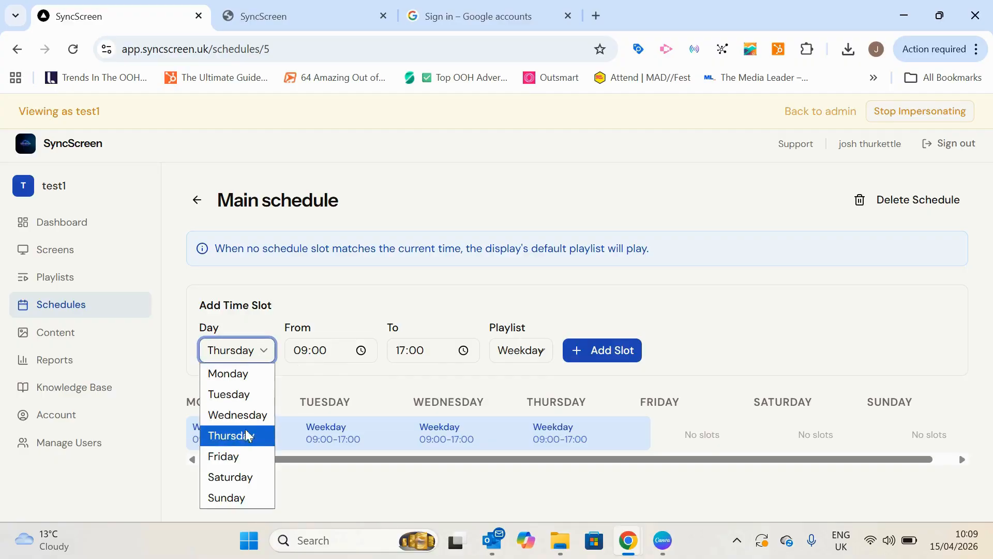
click(253, 455)
click(627, 351)
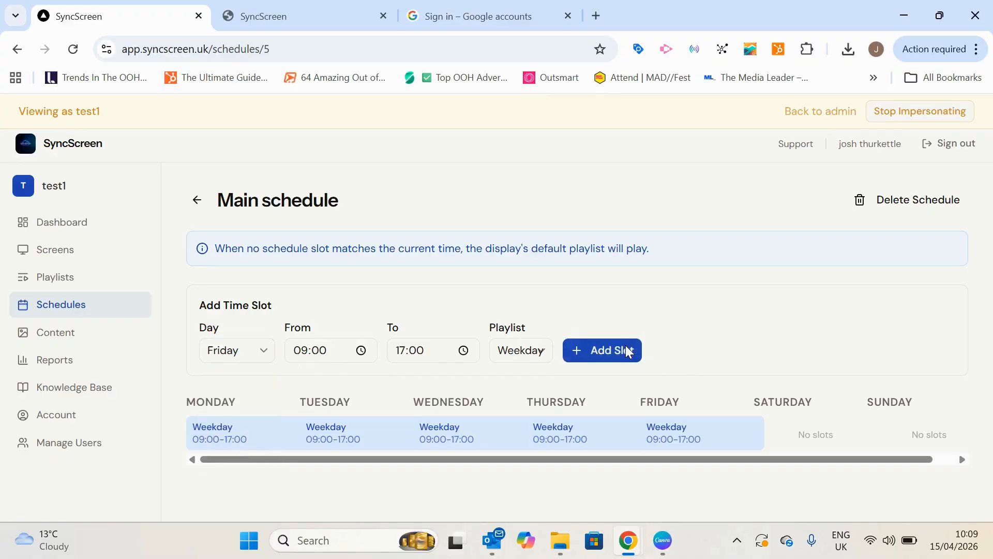
Step: Add 09:00–17:00 slots playing the Weekend playlist on Saturday and Sunday
click(522, 351)
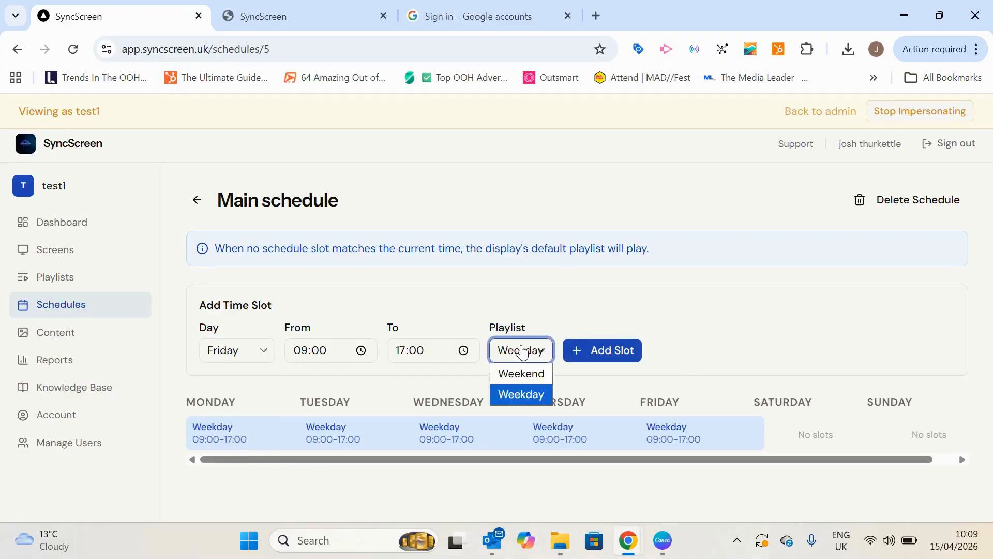
click(532, 373)
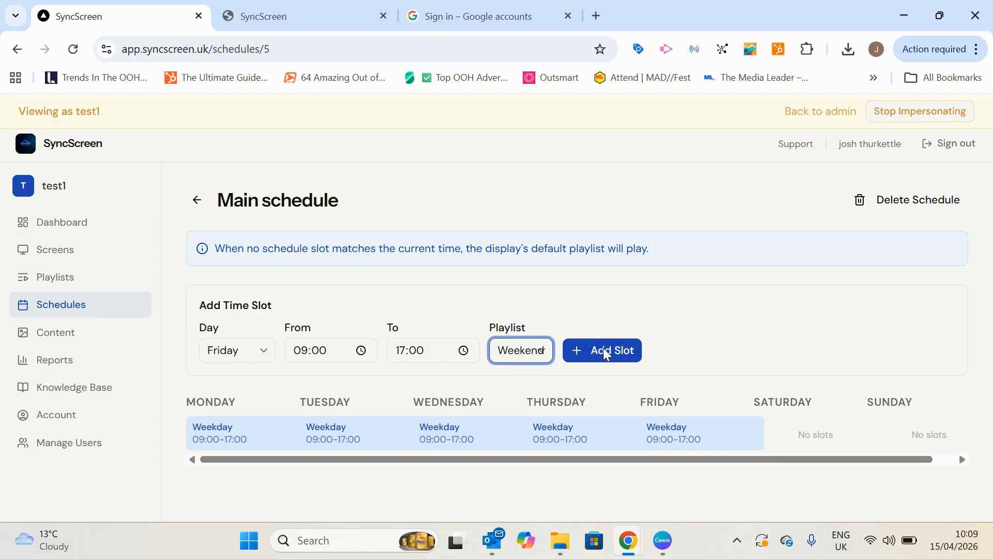
click(266, 350)
click(241, 452)
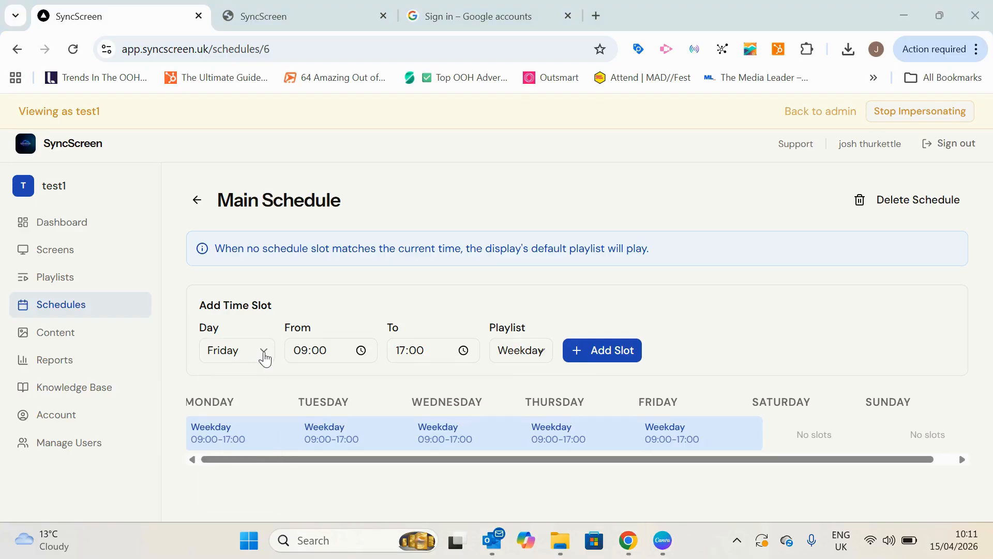
click(265, 357)
click(249, 474)
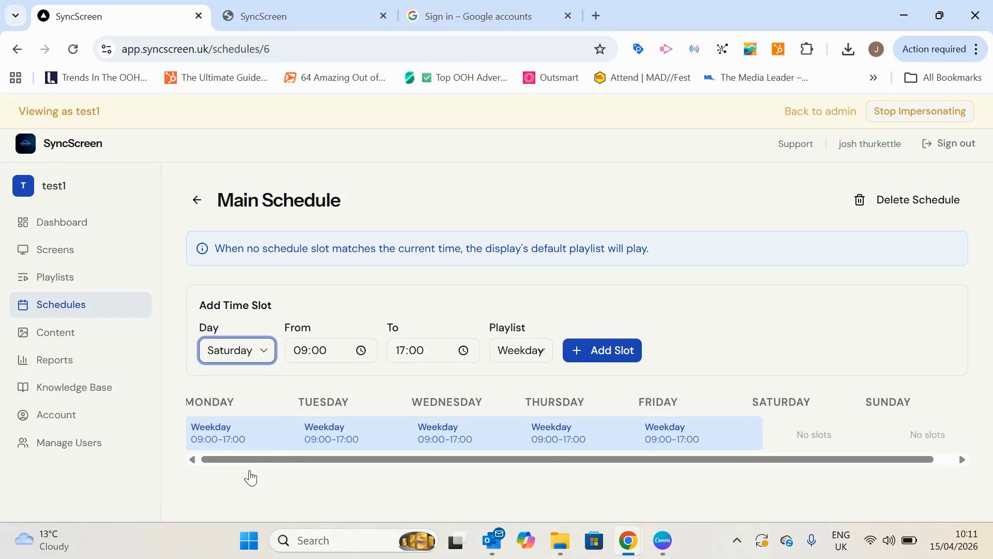
click(524, 356)
click(522, 372)
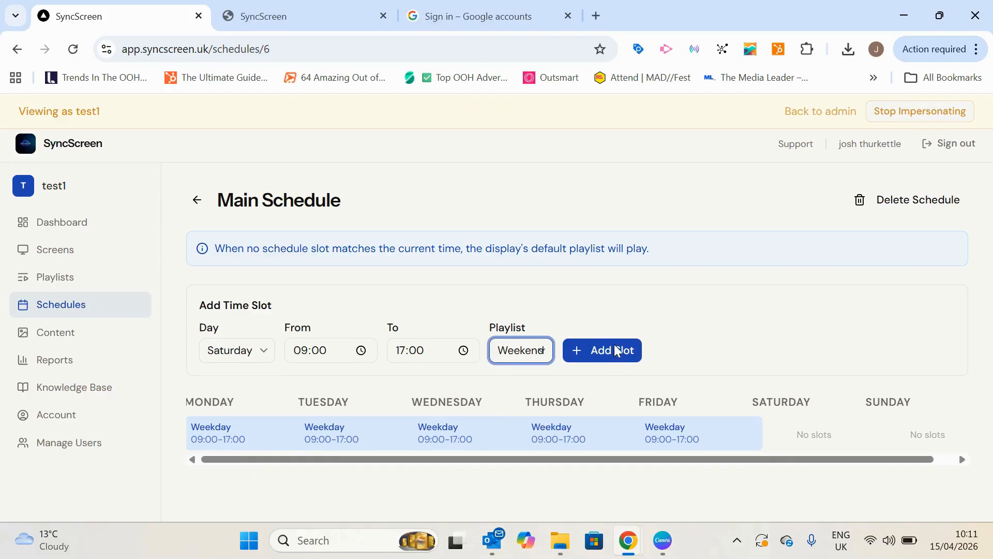
click(604, 356)
click(241, 351)
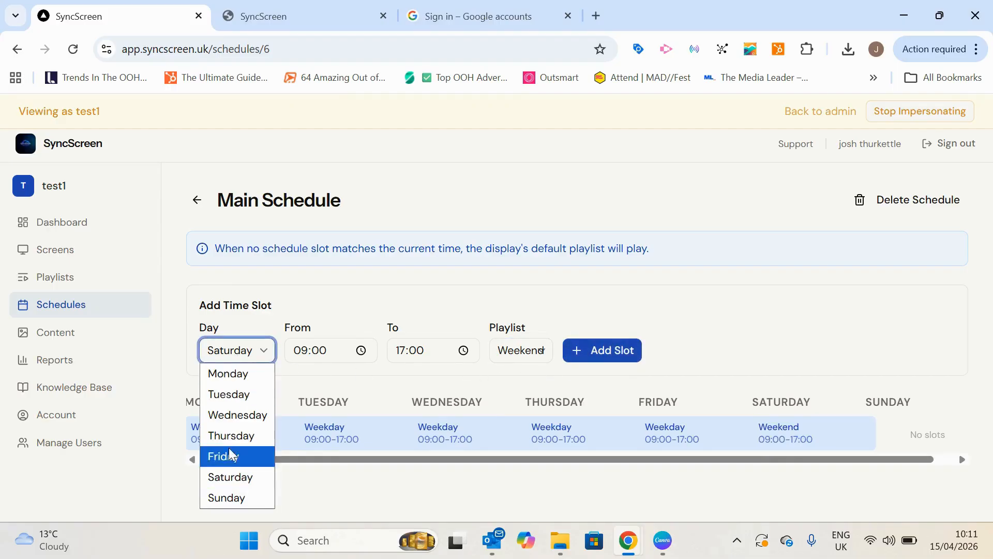
click(237, 496)
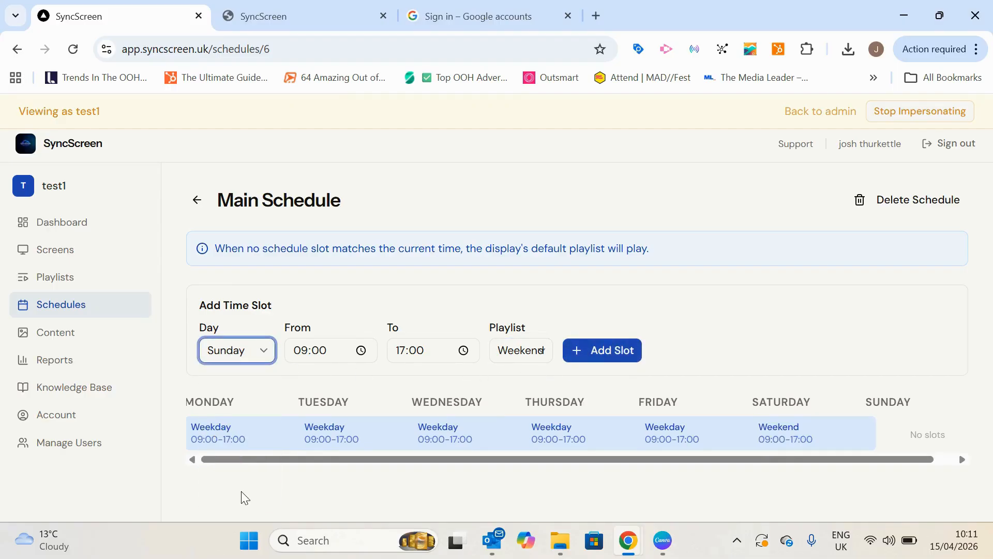
click(607, 353)
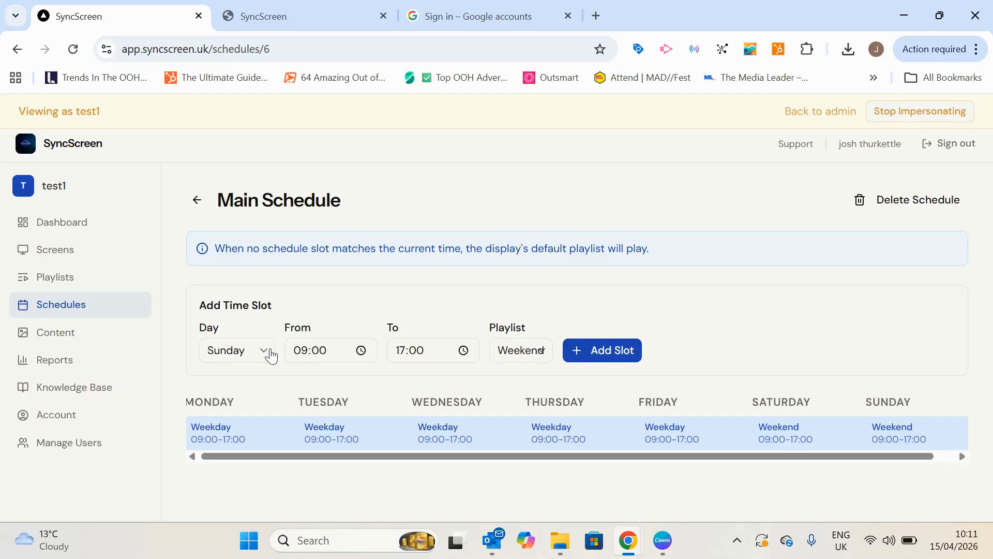
Step: Set a new Sunday slot to start at 17:00
click(270, 354)
click(416, 291)
click(361, 350)
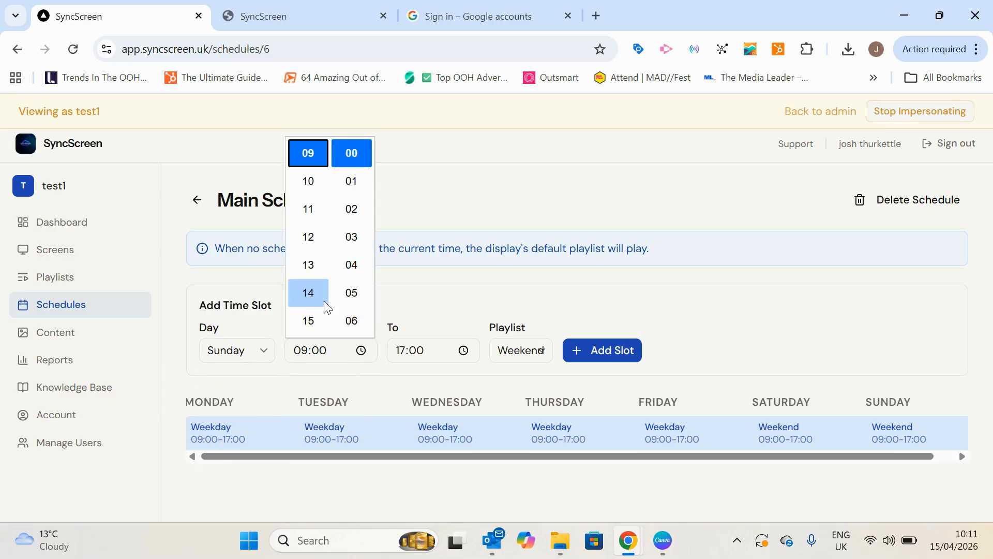
scroll(325, 305, down, 3)
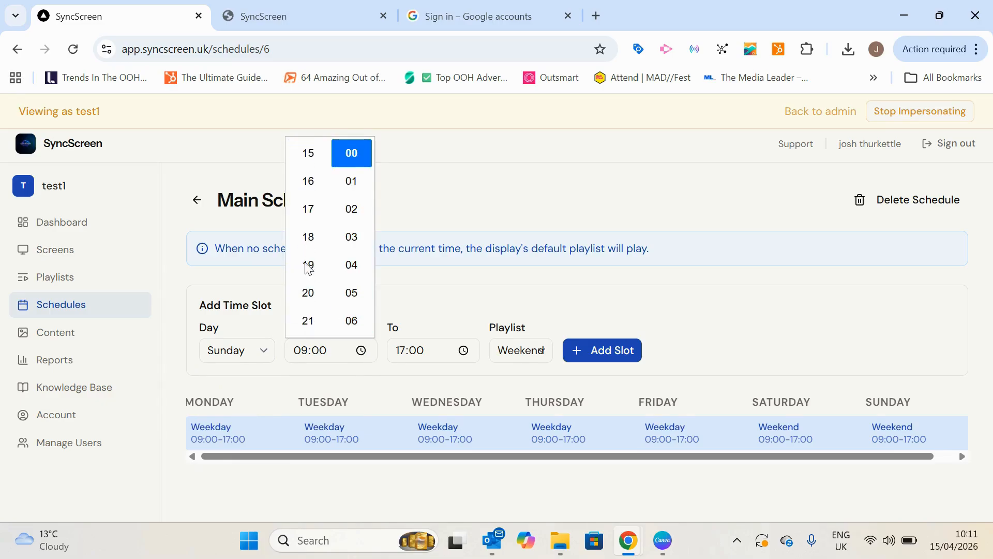
key(Escape)
click(362, 351)
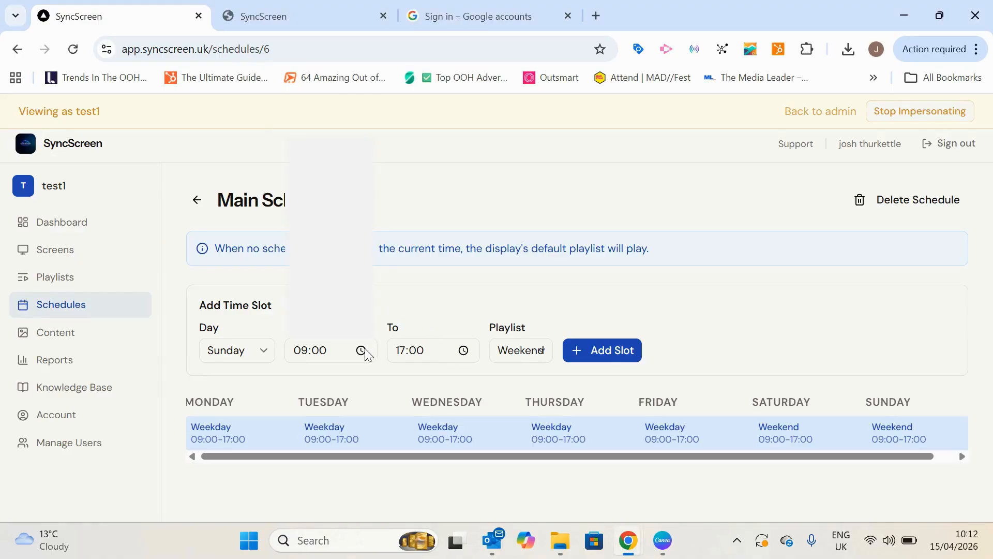
scroll(320, 264, down, 5)
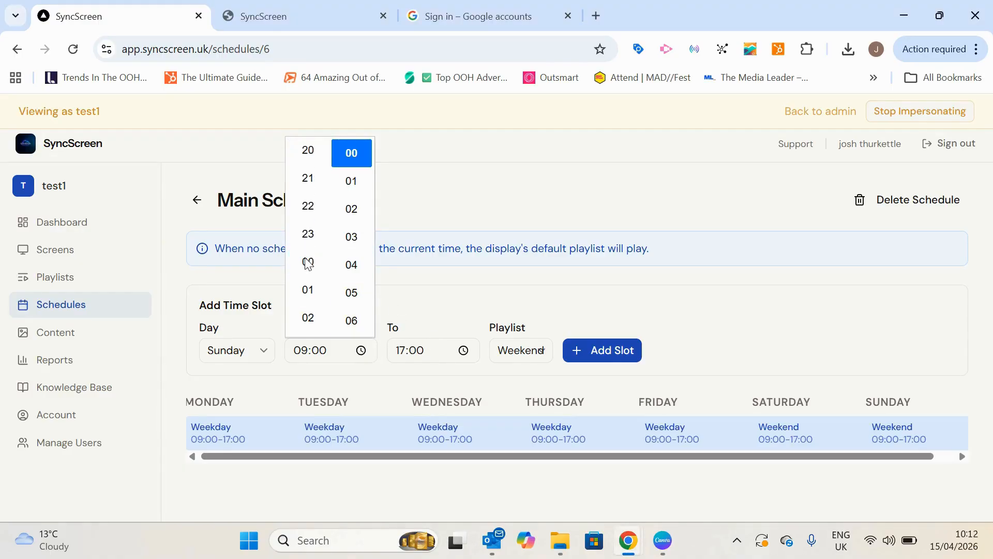
scroll(313, 266, down, 1)
click(175, 179)
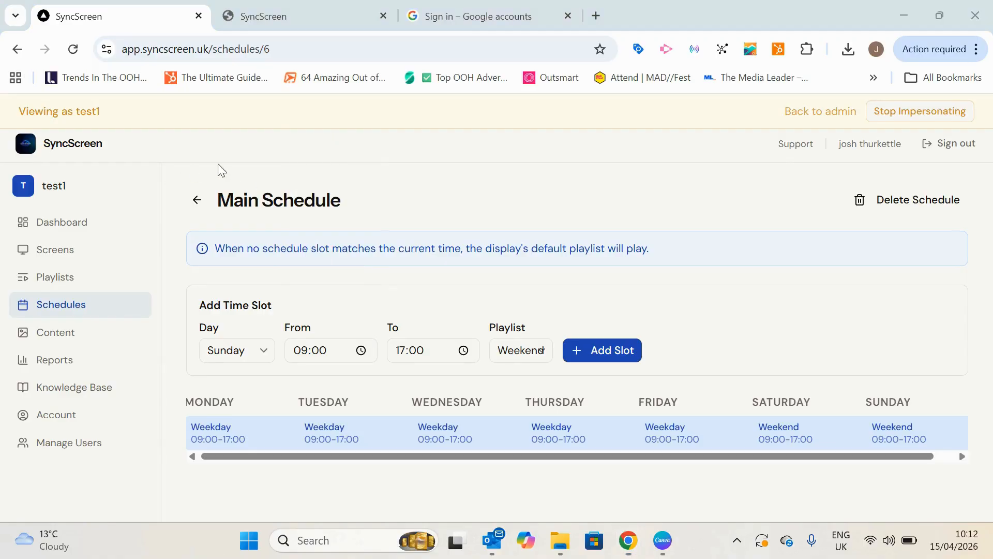
click(357, 351)
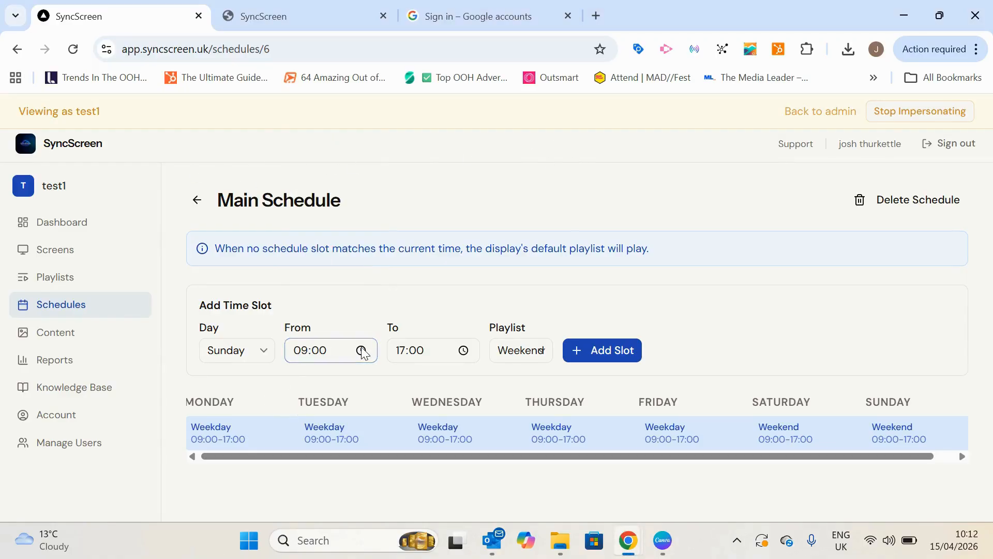
click(361, 350)
scroll(313, 269, down, 4)
scroll(310, 290, down, 4)
scroll(311, 282, up, 4)
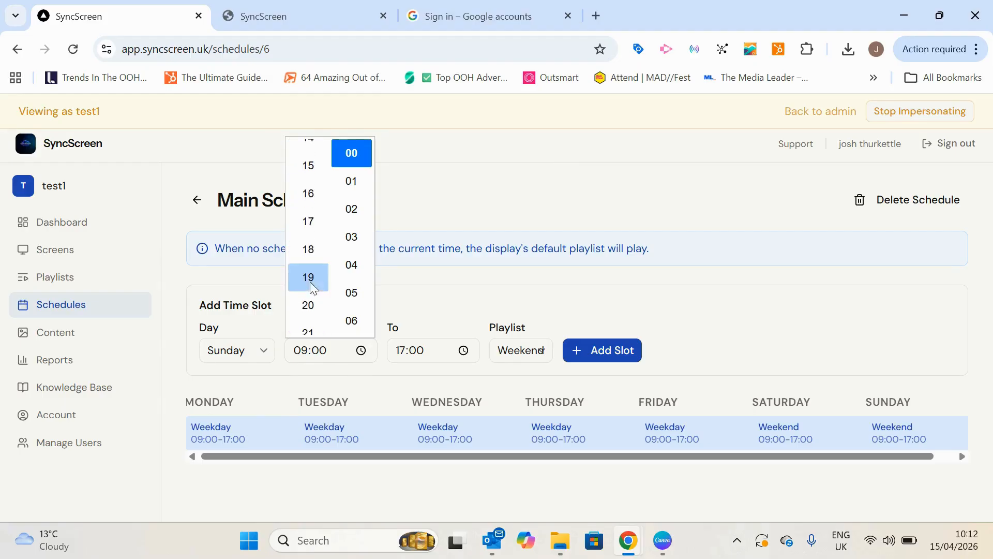
click(321, 234)
Step: End the Sunday slot at 22:00 with the Weekday playlist and add it
click(461, 351)
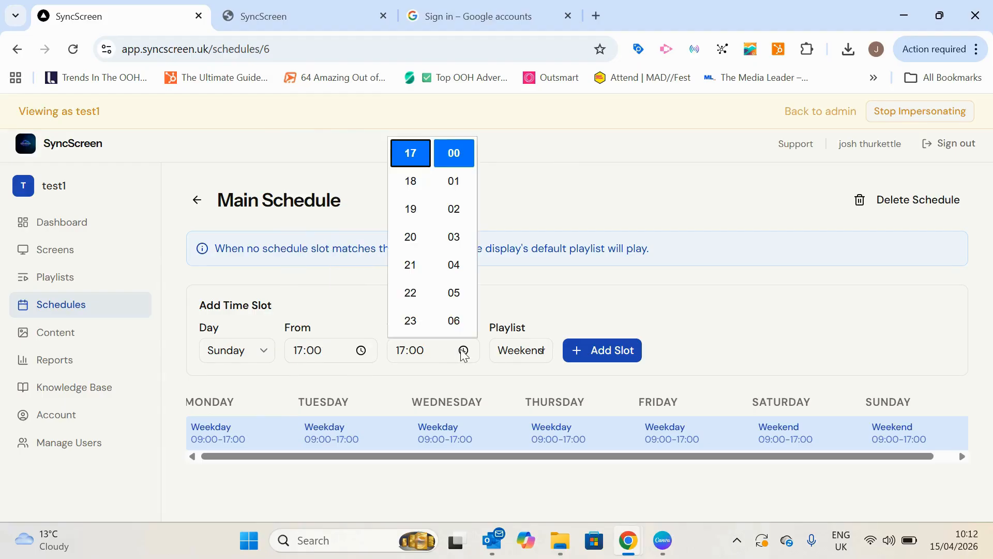
click(410, 292)
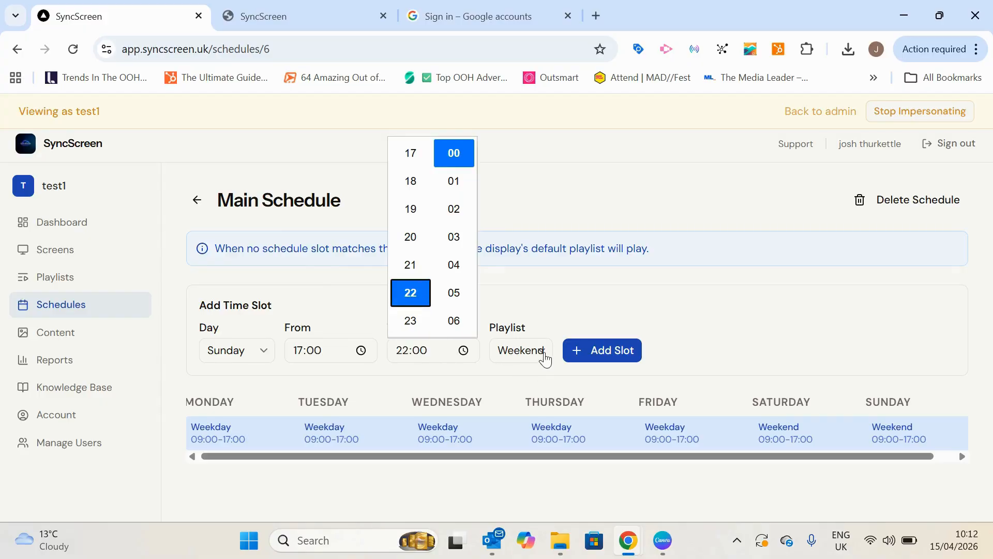
click(542, 354)
click(525, 394)
click(581, 348)
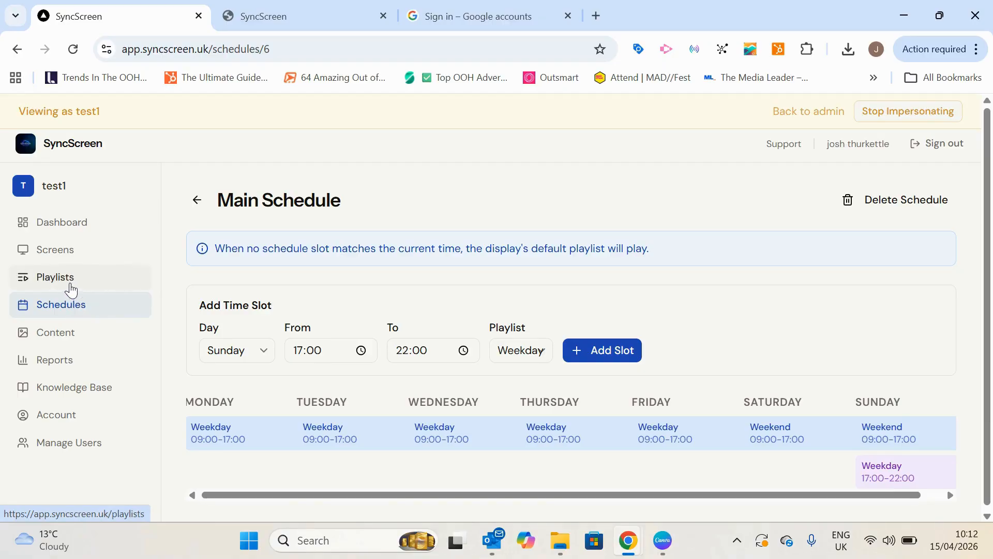
Step: Open the Create Display form from the Screens page
click(57, 253)
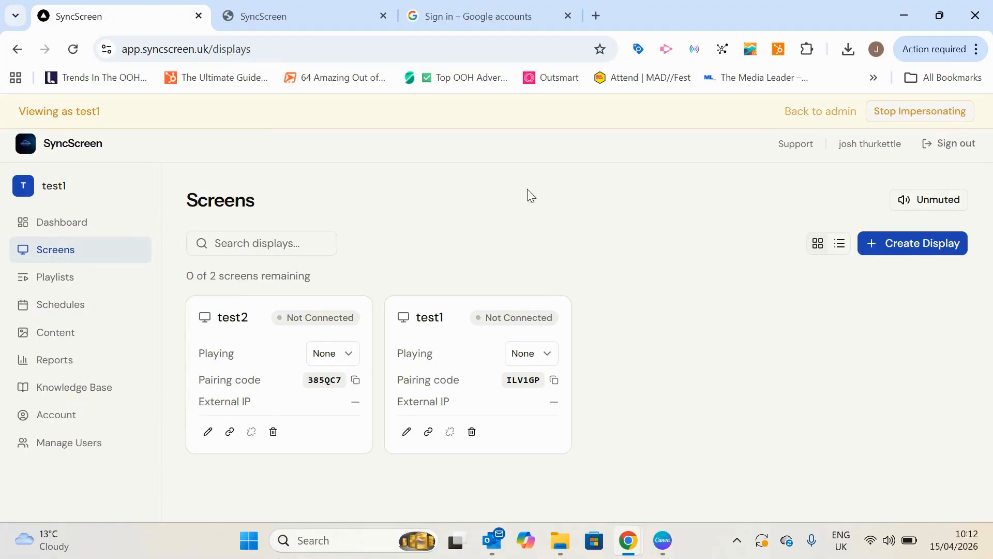
click(921, 243)
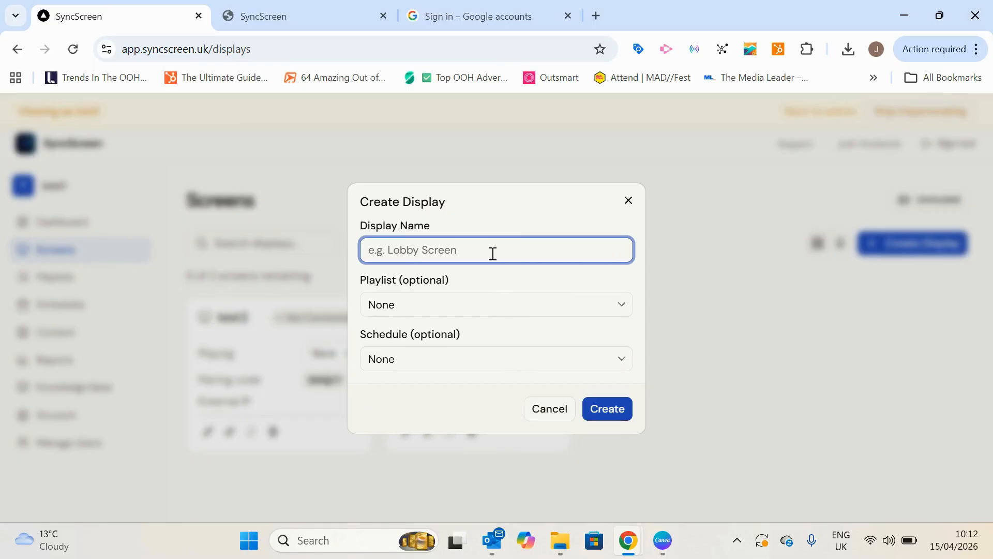
Step: Create a display named 'Window Display' with no playlist and the Main Schedule assigned
text(Window)
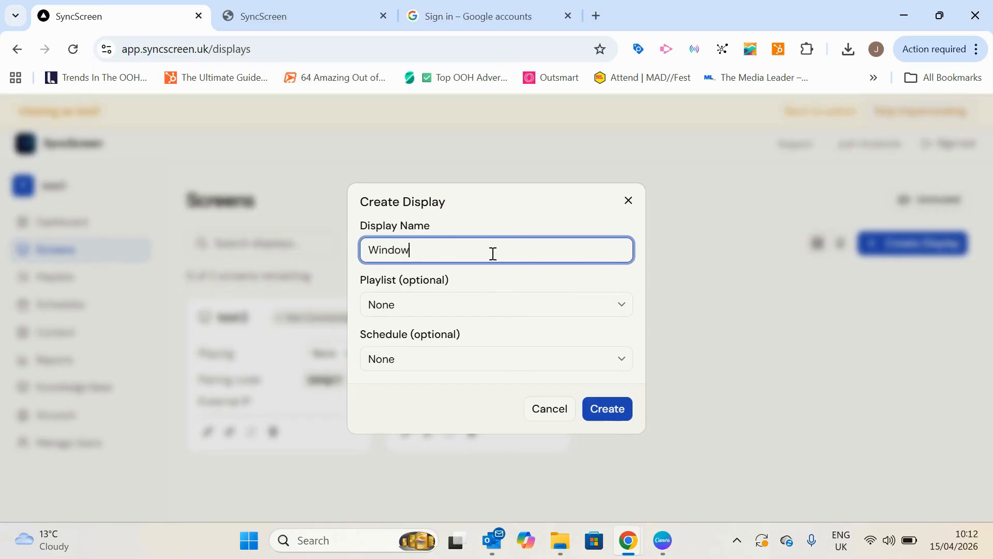
text( Dispay)
key(BackSpace)
key(BackSpace)
key(BackSpace)
text(lay)
click(481, 304)
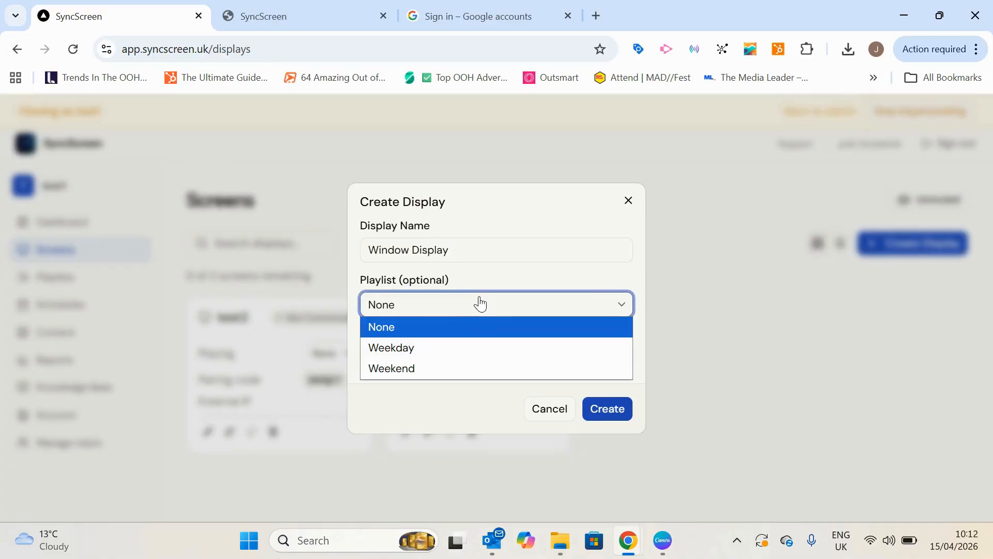
click(494, 294)
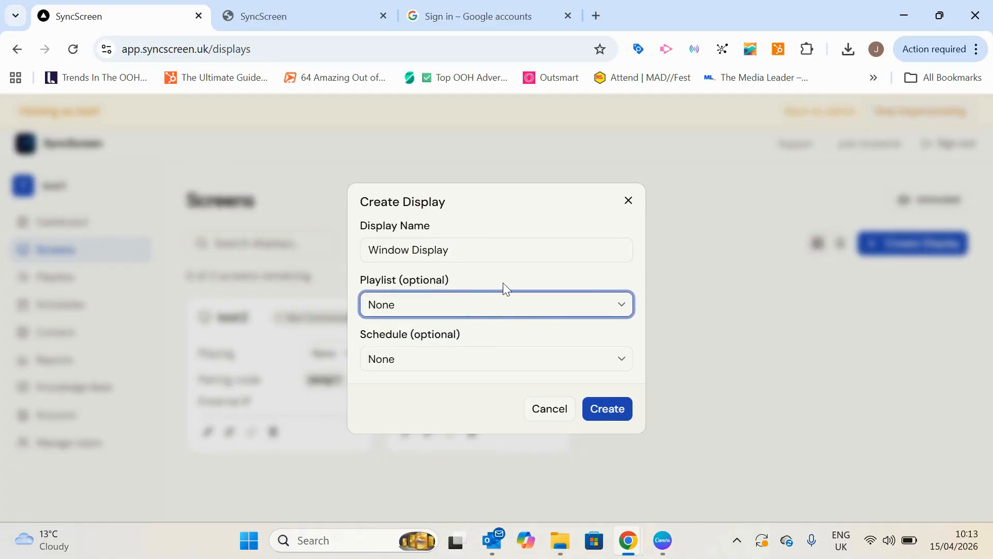
click(530, 308)
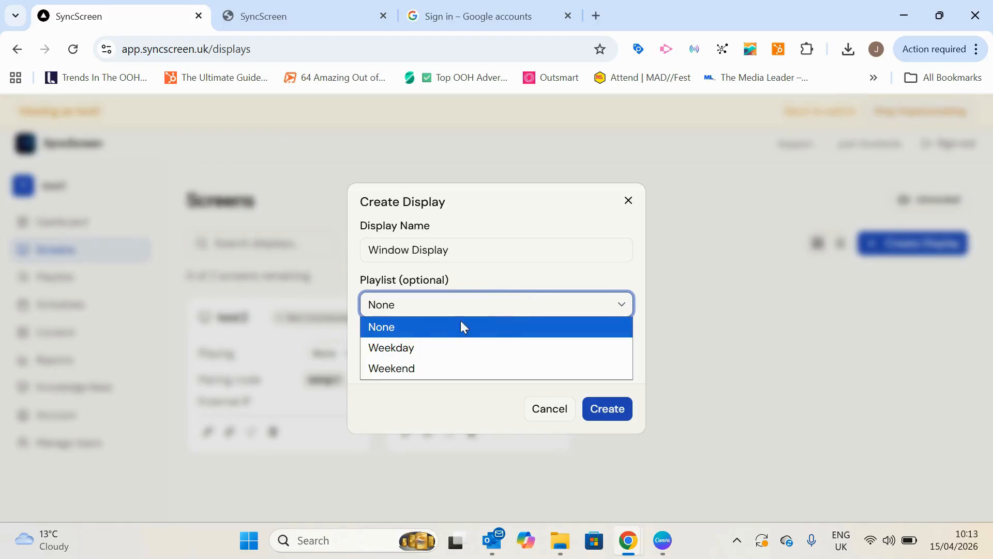
click(489, 300)
click(480, 361)
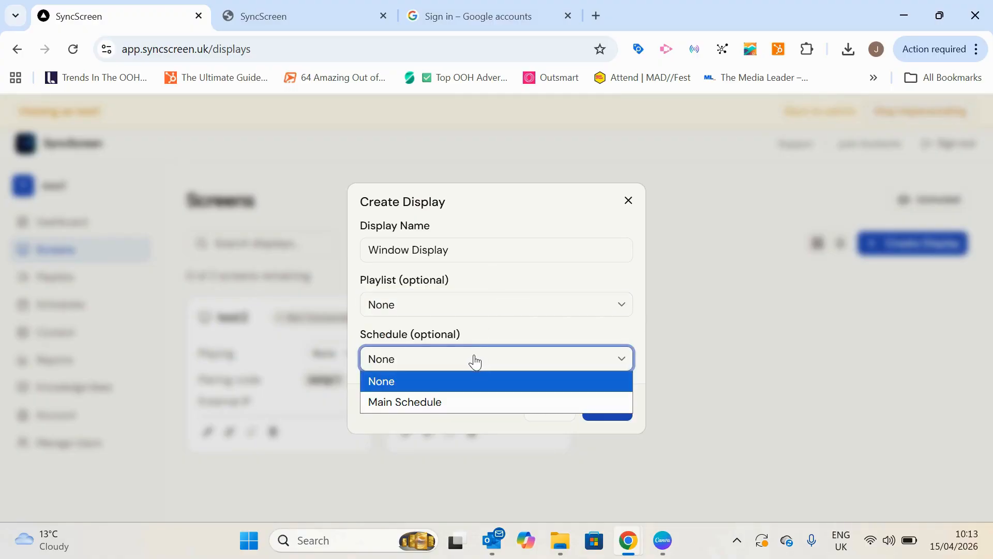
click(438, 402)
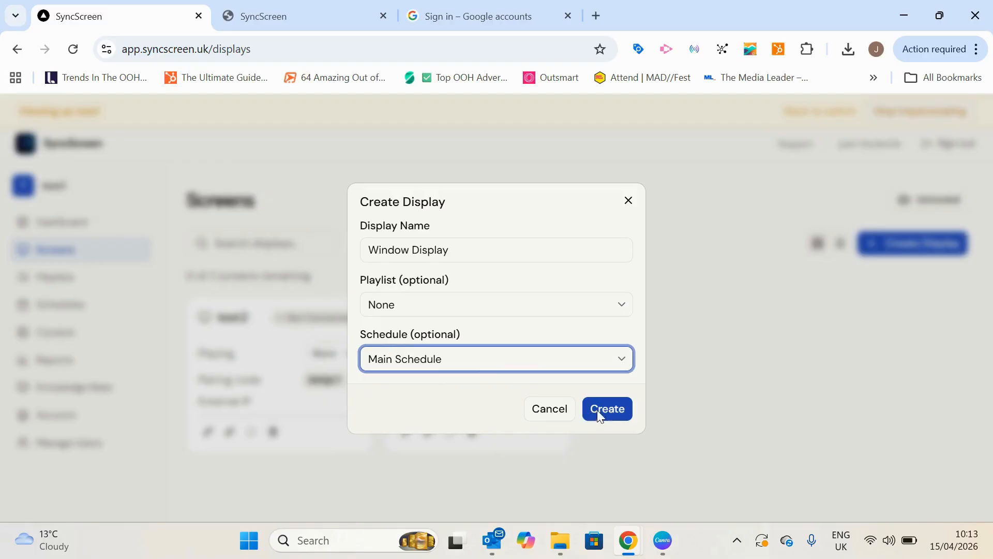
click(617, 411)
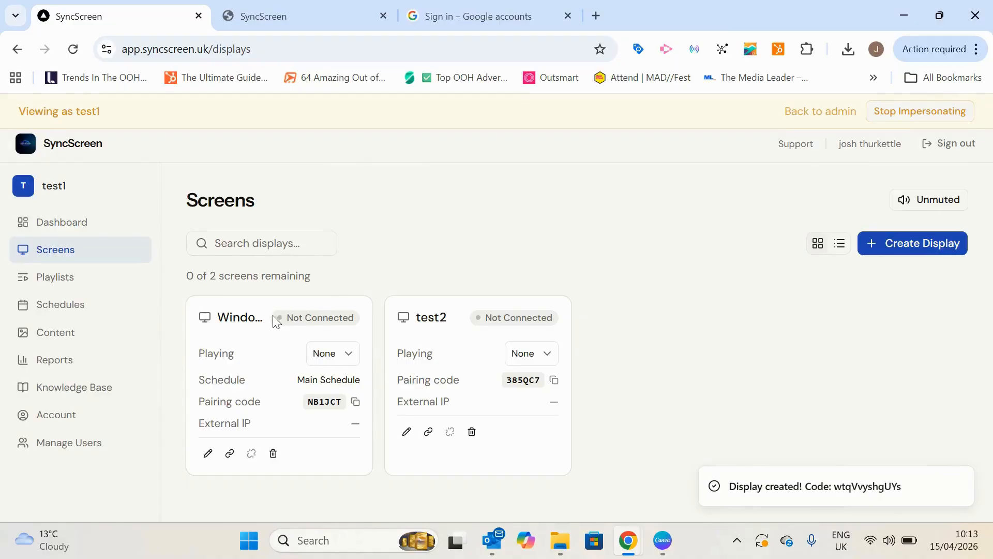
Step: Select the pairing code on the new Window Display card
drag(286, 318, 312, 319)
click(358, 320)
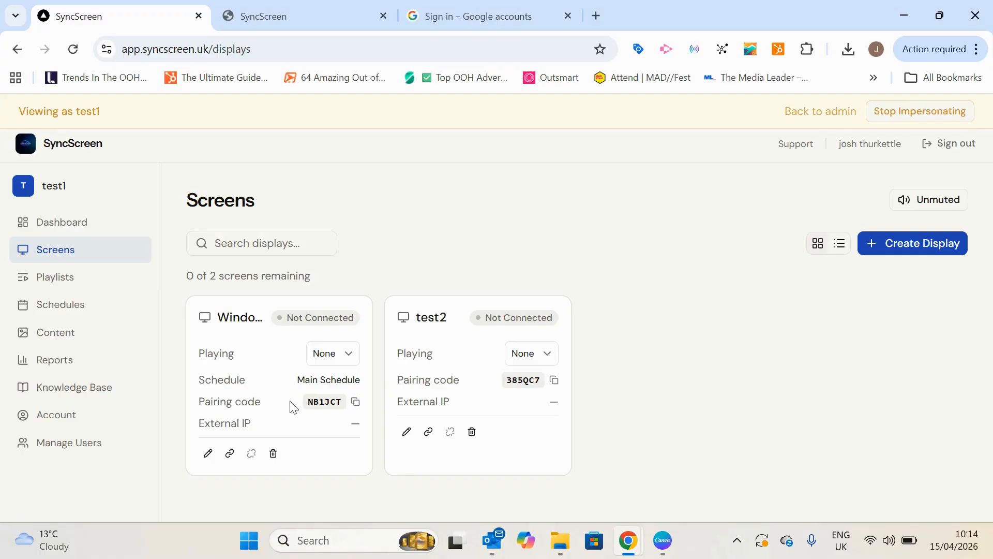
drag(313, 401, 346, 408)
click(324, 401)
Step: Leave Window Display with nothing playing and go to the Dashboard
click(335, 356)
click(339, 268)
click(71, 223)
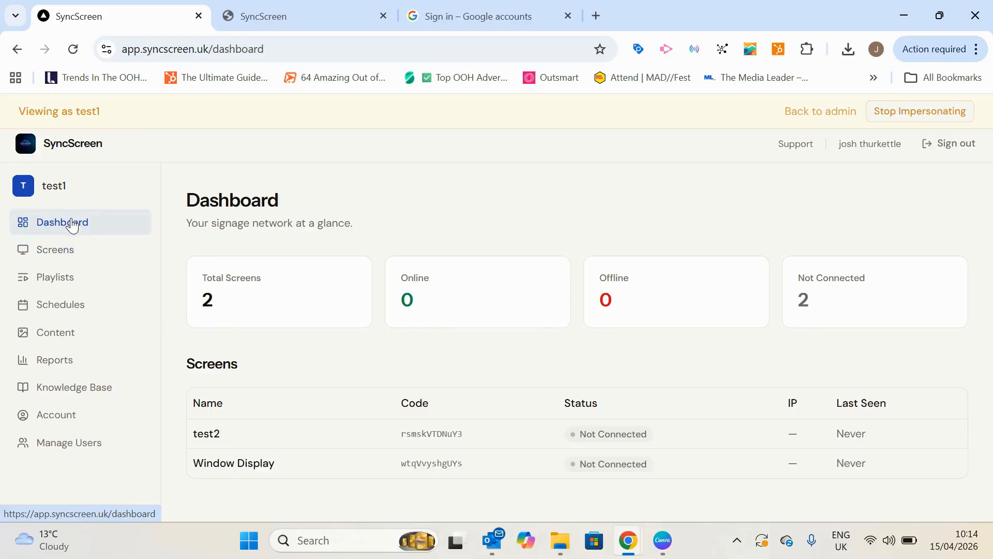